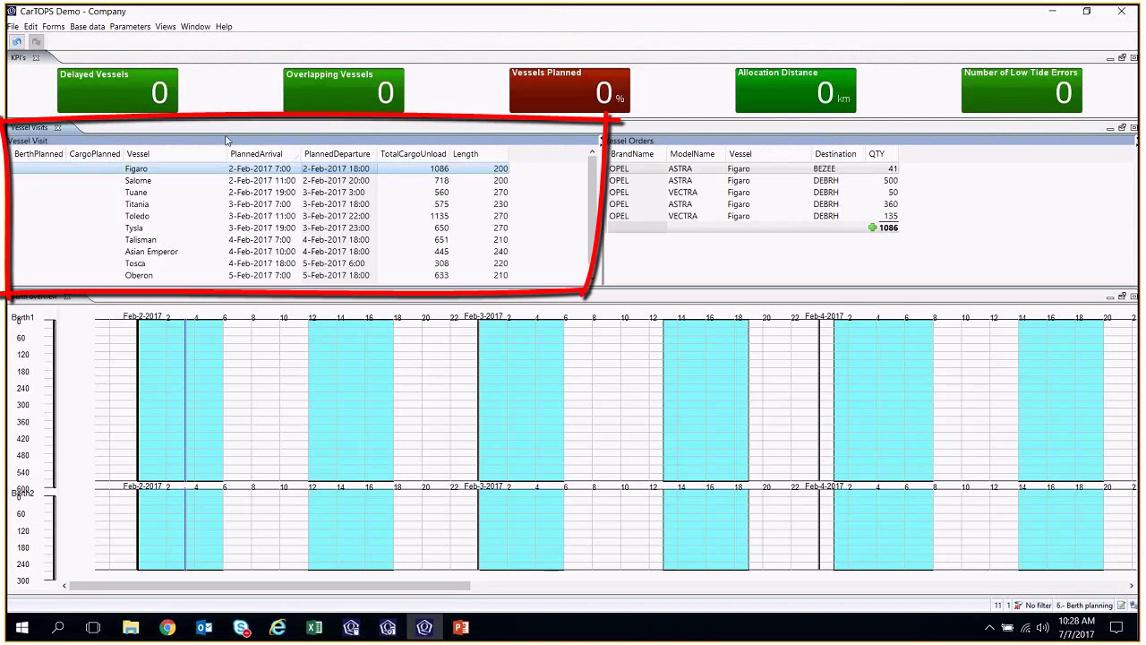
left_click(142, 182)
left_click(146, 192)
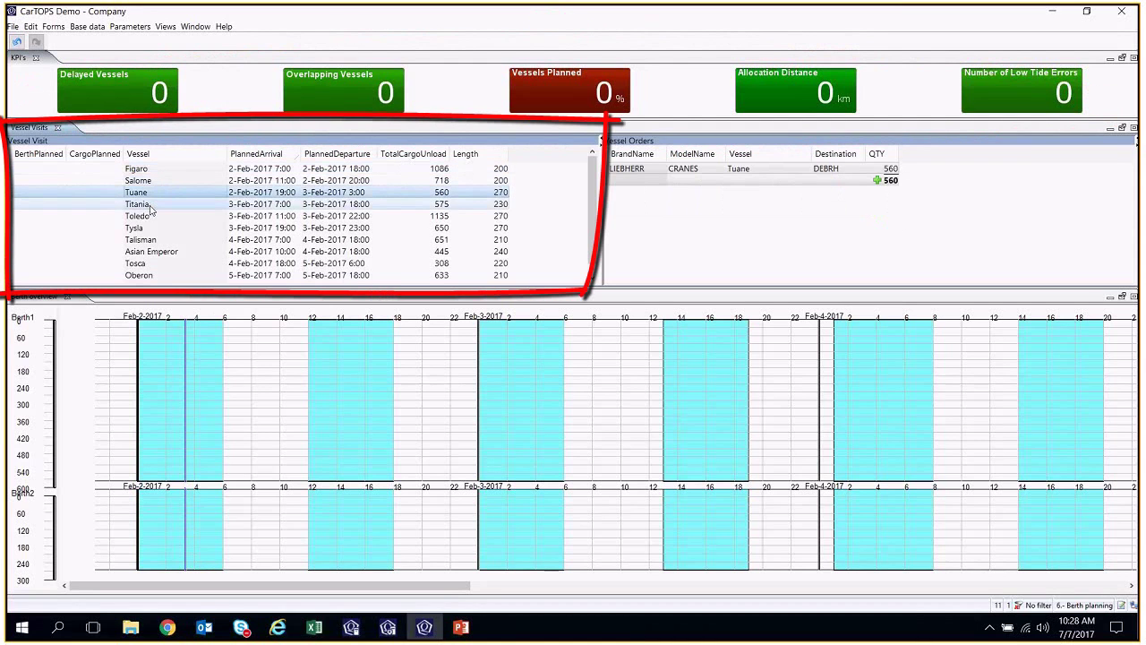
left_click(150, 205)
left_click(151, 218)
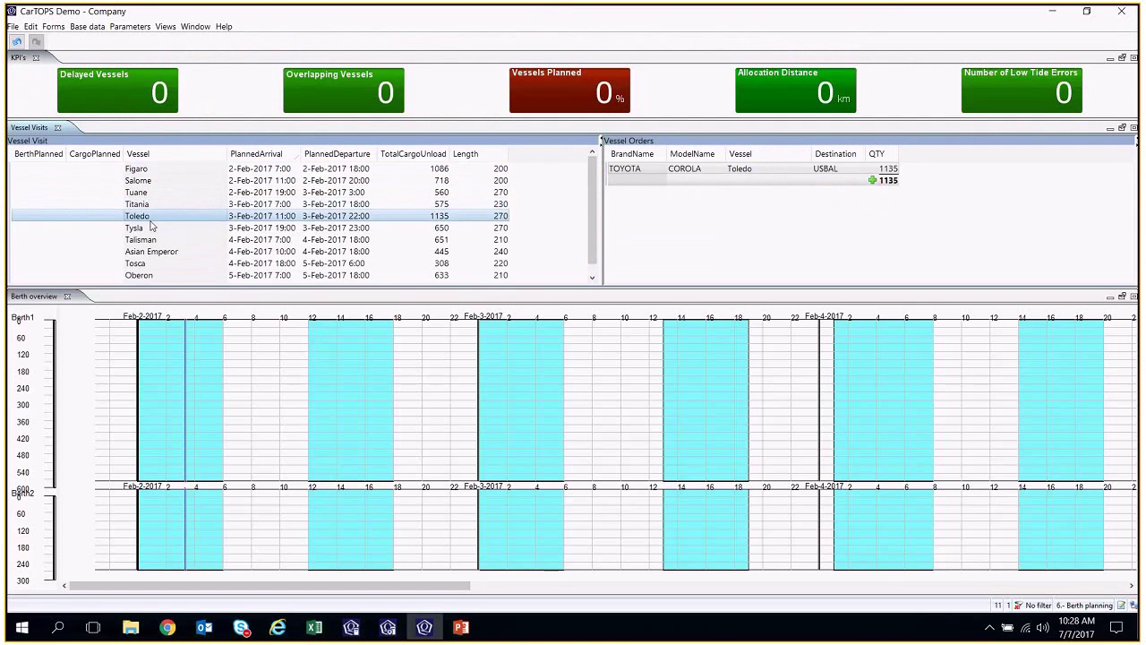
left_click(151, 242)
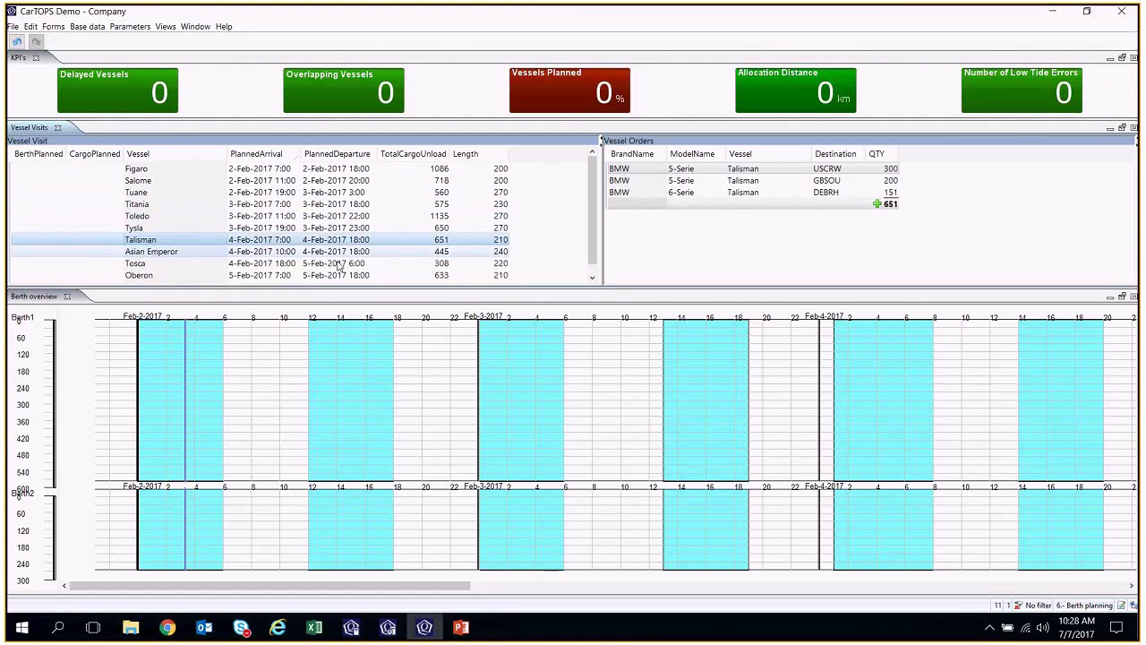
right_click(524, 154)
left_click(543, 161)
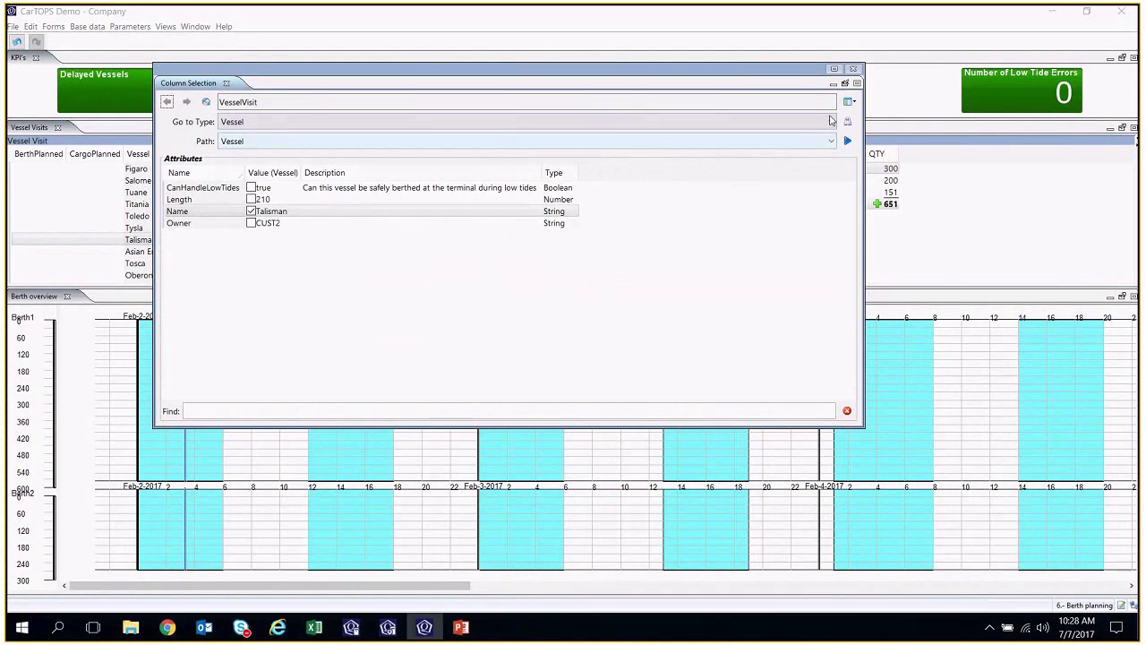
left_click(856, 70)
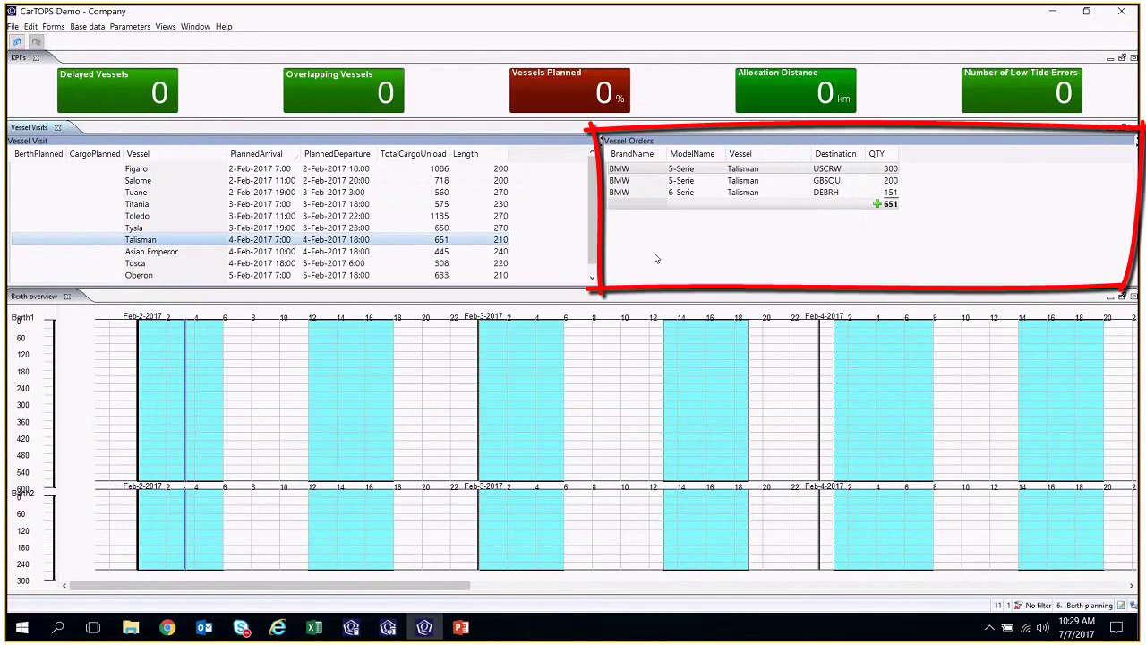
left_click(681, 180)
left_click(678, 192)
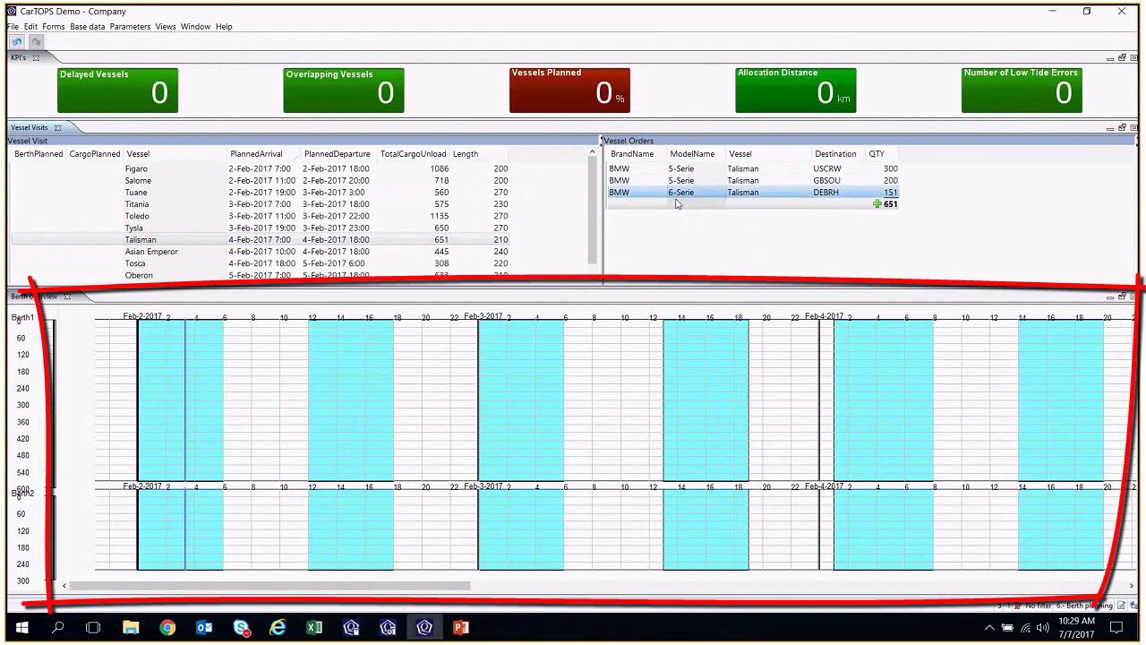
left_click(179, 300)
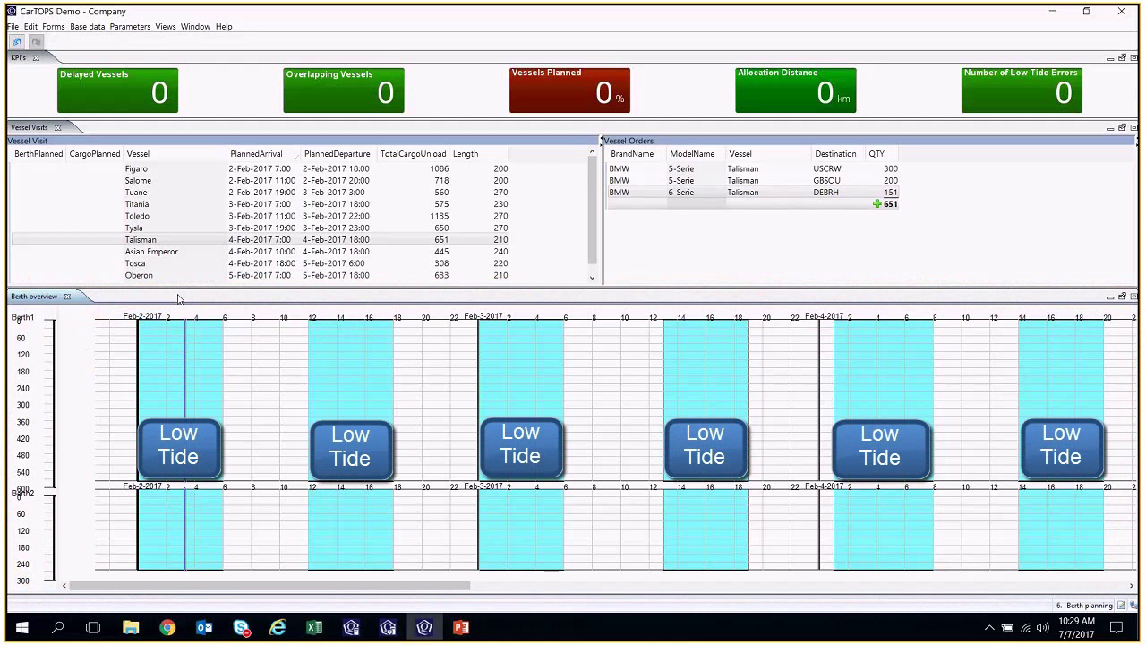
- Berth Figaro on Berth 1 on 2 February by dragging it onto the timeline
left_click(154, 169)
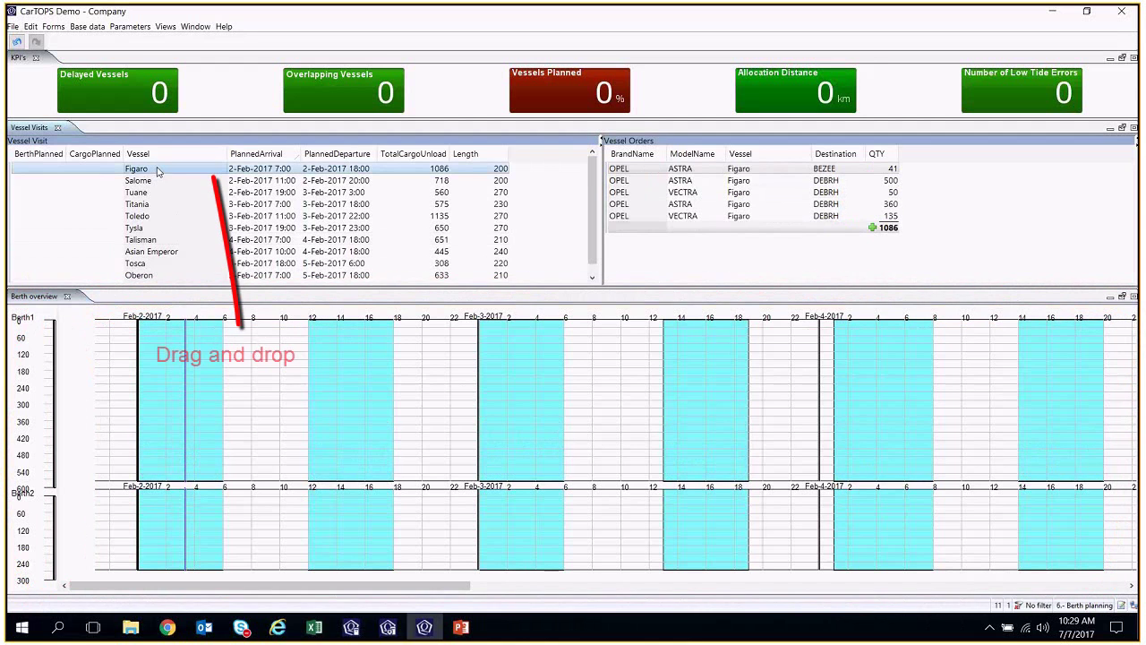
mouse_move(156, 171)
left_mouse_down()
mouse_move(248, 350)
mouse_move(256, 418)
mouse_move(263, 328)
mouse_move(266, 336)
left_mouse_up()
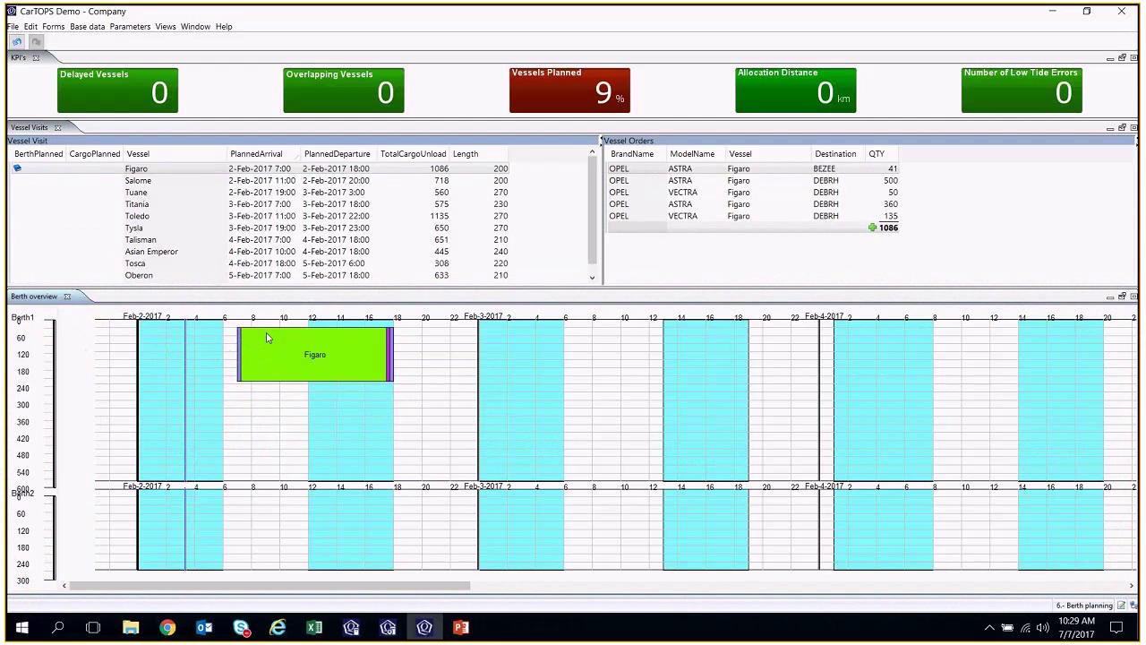
left_click(256, 172)
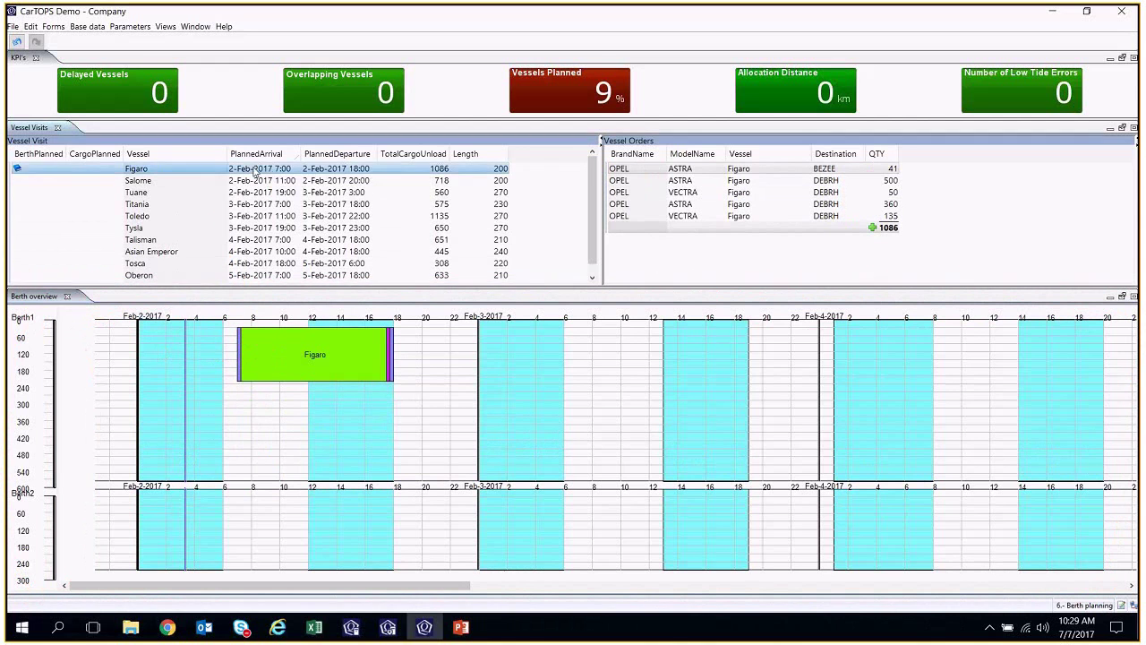
right_click(257, 172)
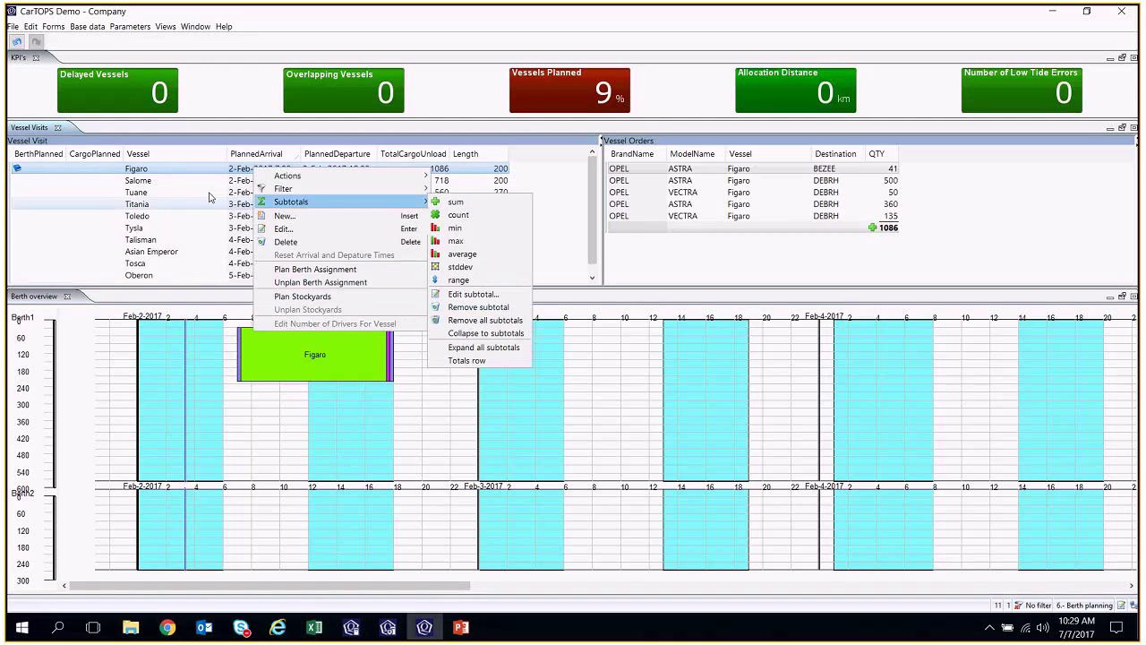
- Auto-plan Salome's berth assignment, then select the Tuane and Talisman visits
right_click(190, 180)
left_click(230, 280)
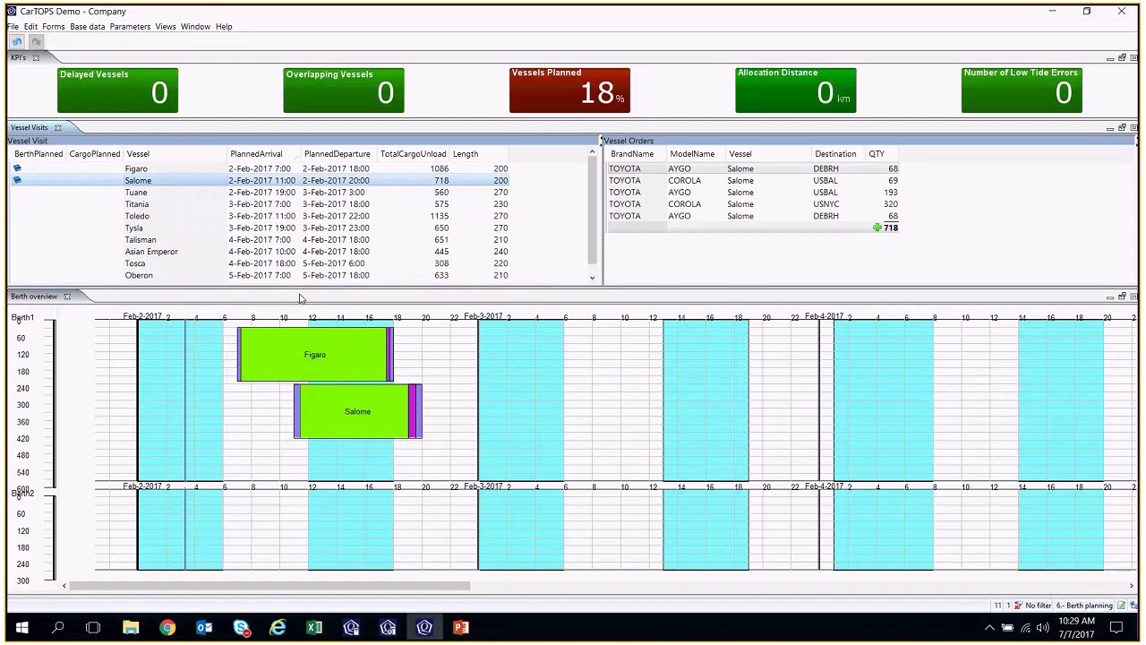
left_click(154, 193)
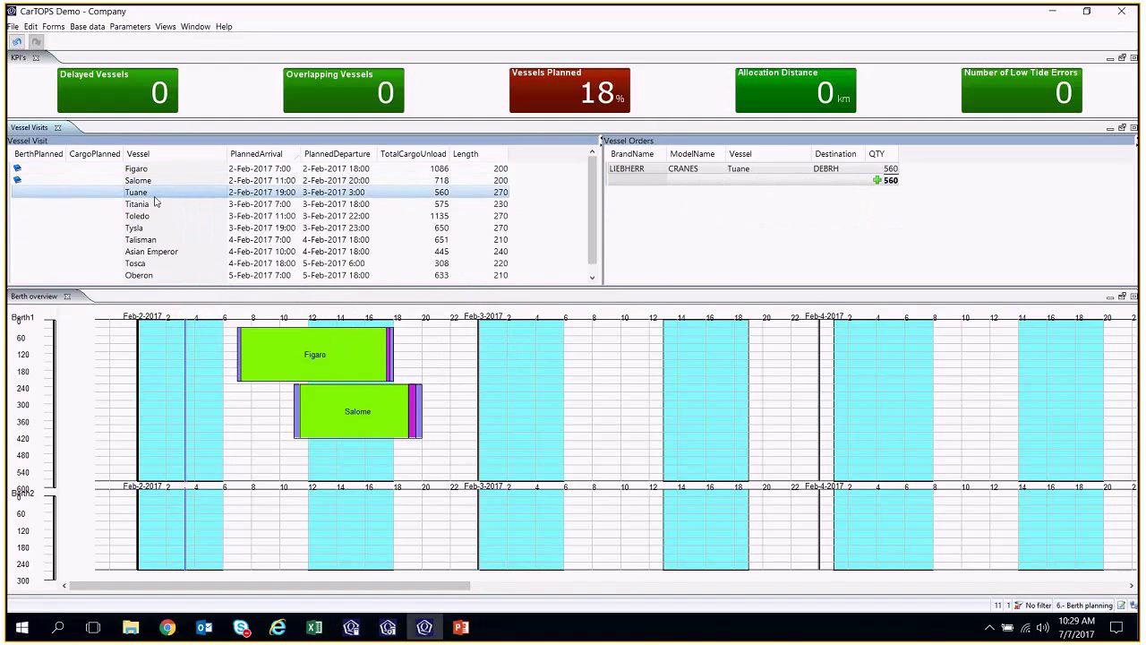
right_click(155, 194)
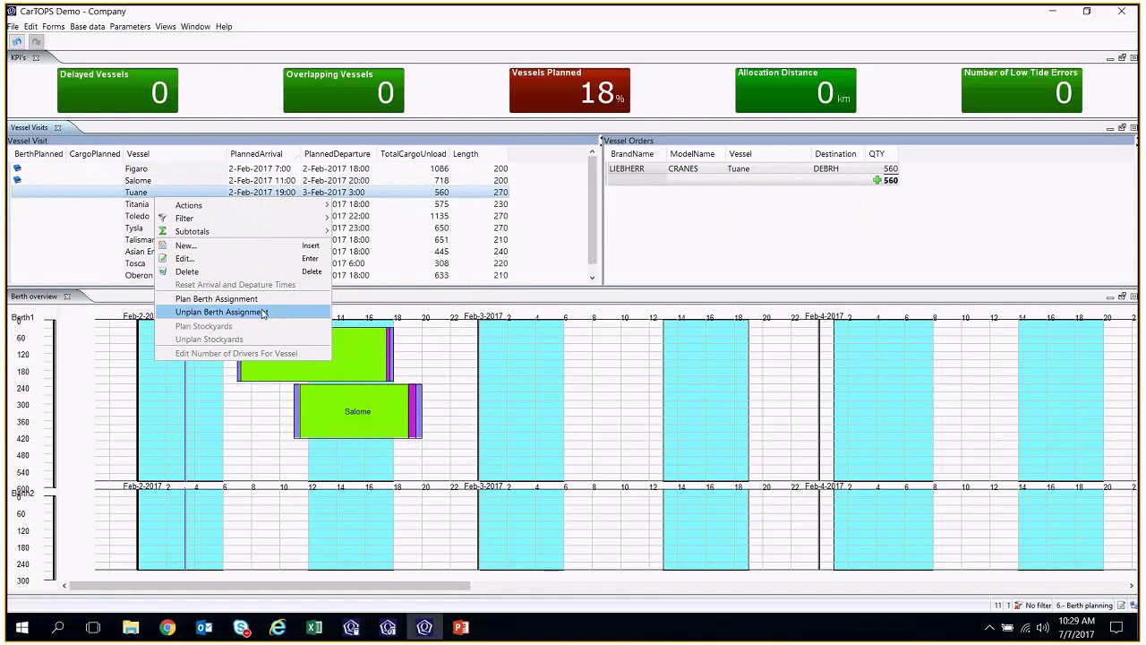
left_click(110, 244)
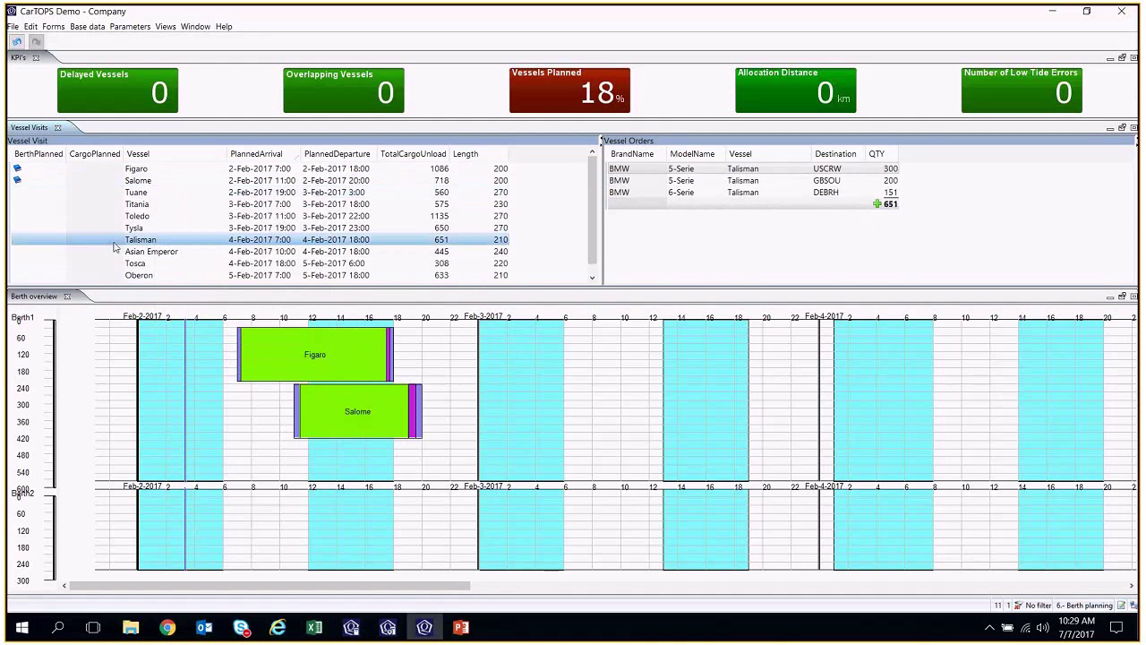
- Select every vessel visit and plan their berth assignments automatically
key("ctrl+a")
right_click(185, 232)
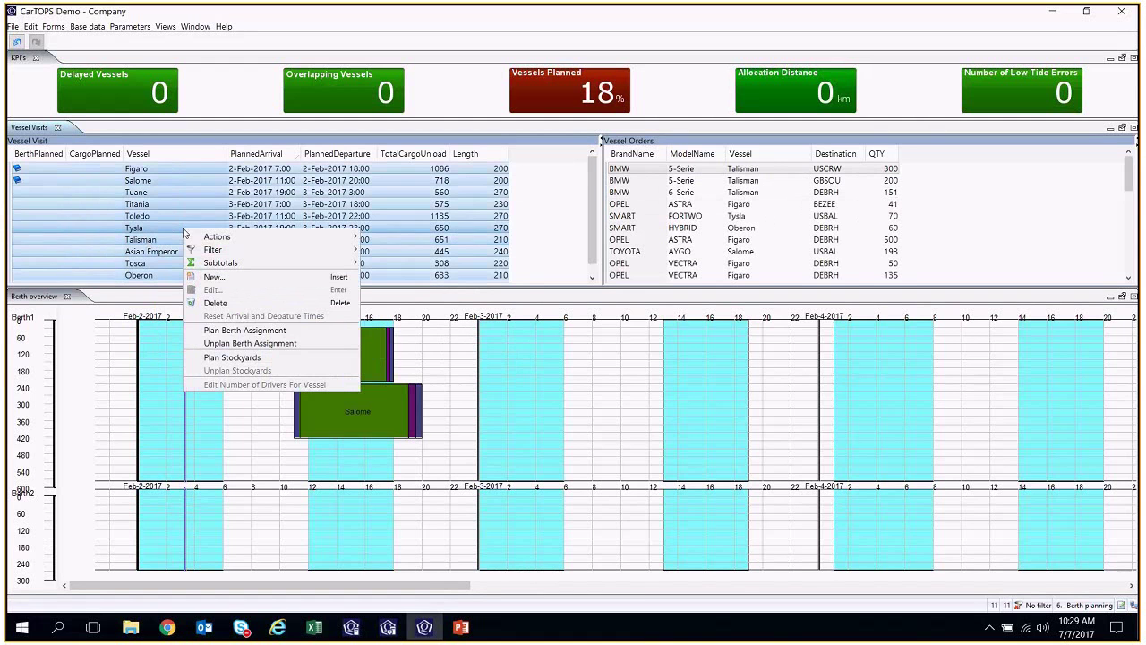
left_click(246, 330)
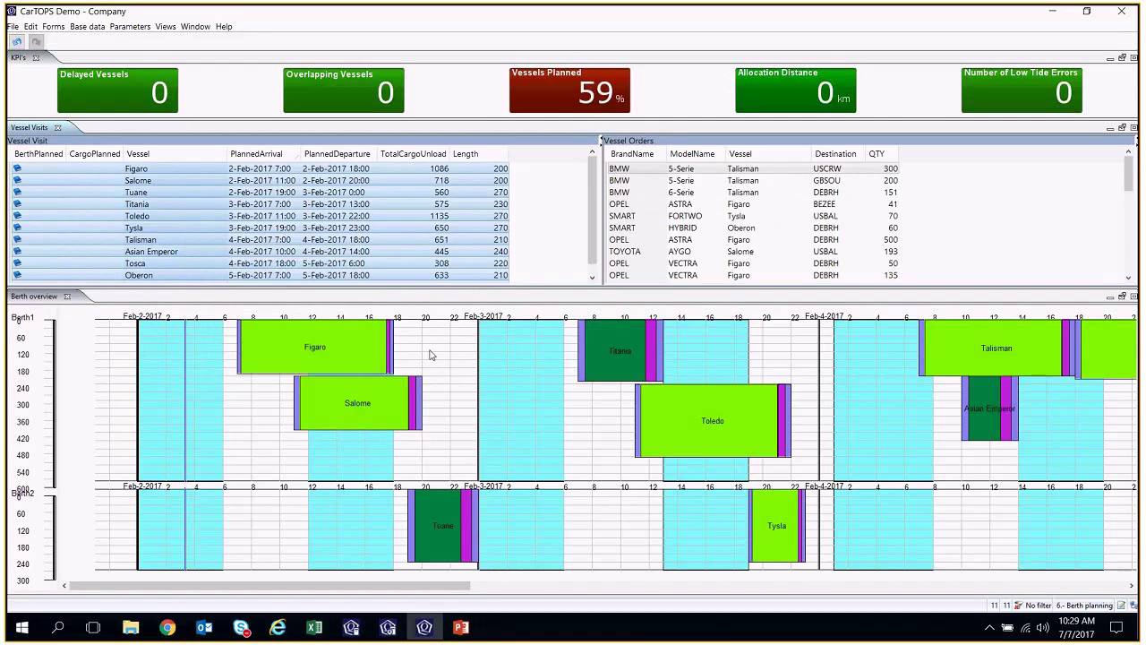
- Inspect Figaro's and Titania's car orders and berth bars
left_click(531, 173)
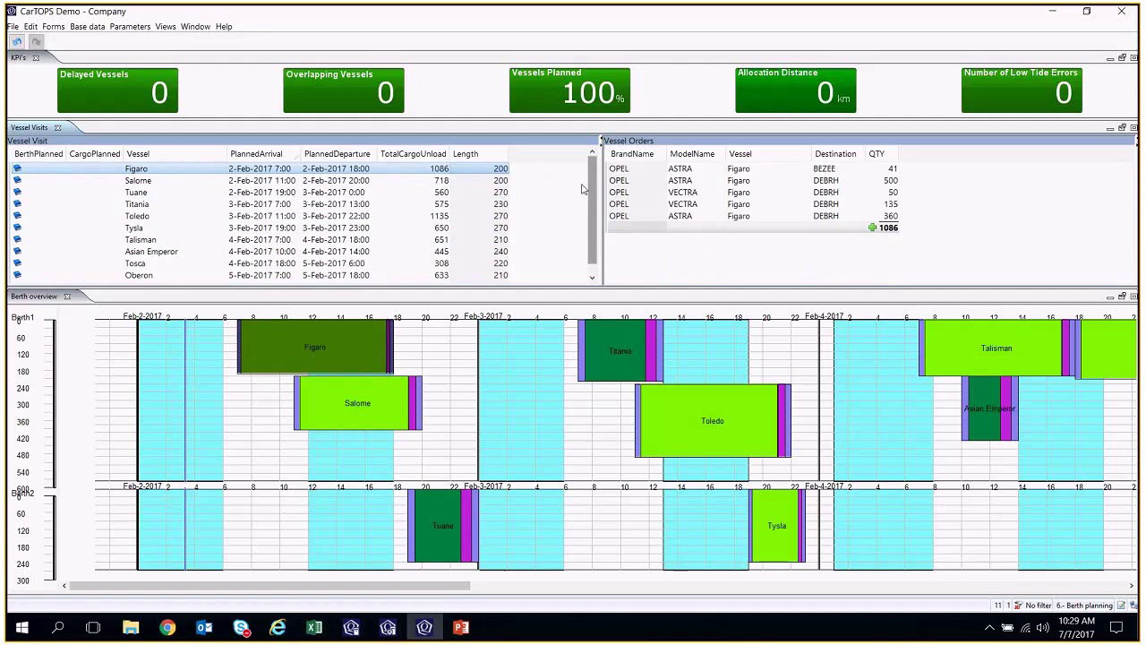
left_click(541, 205)
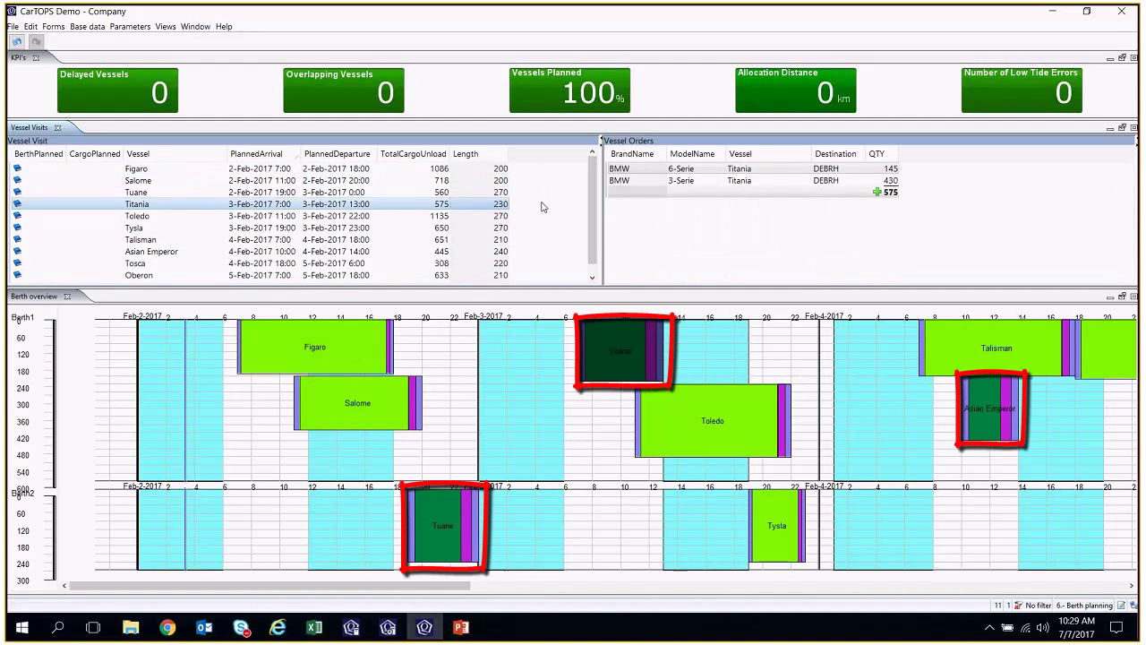
mouse_move(615, 343)
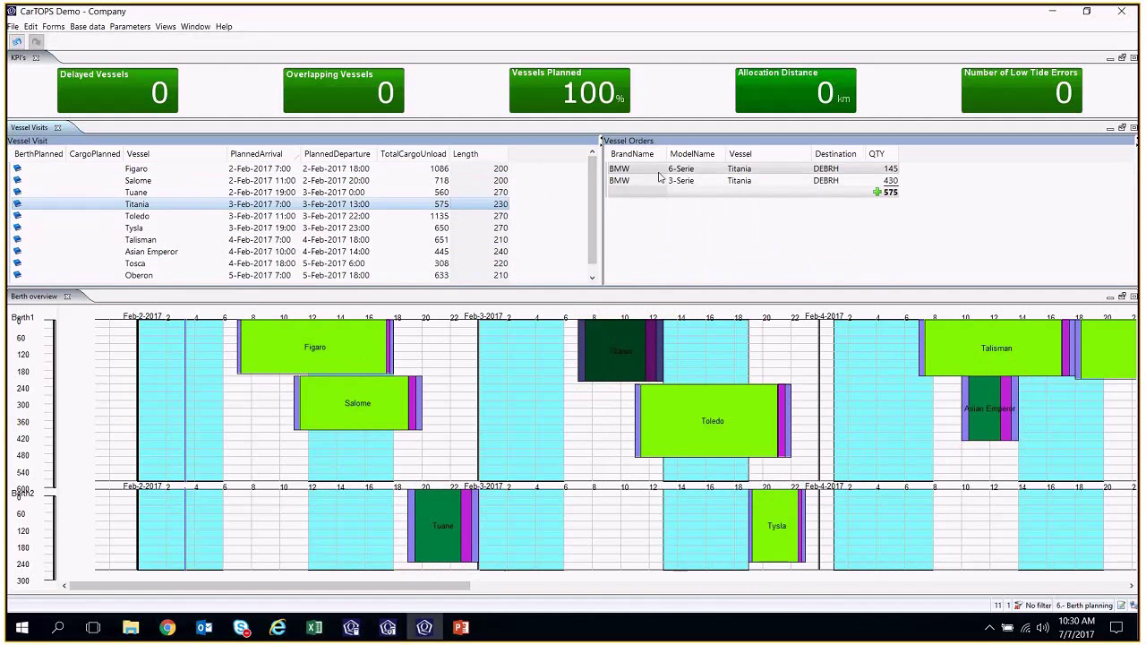
- Switch to yard planning and review Yard Blocks 26, 27 and 12 for Titania's 6-Serie order
left_click(1083, 605)
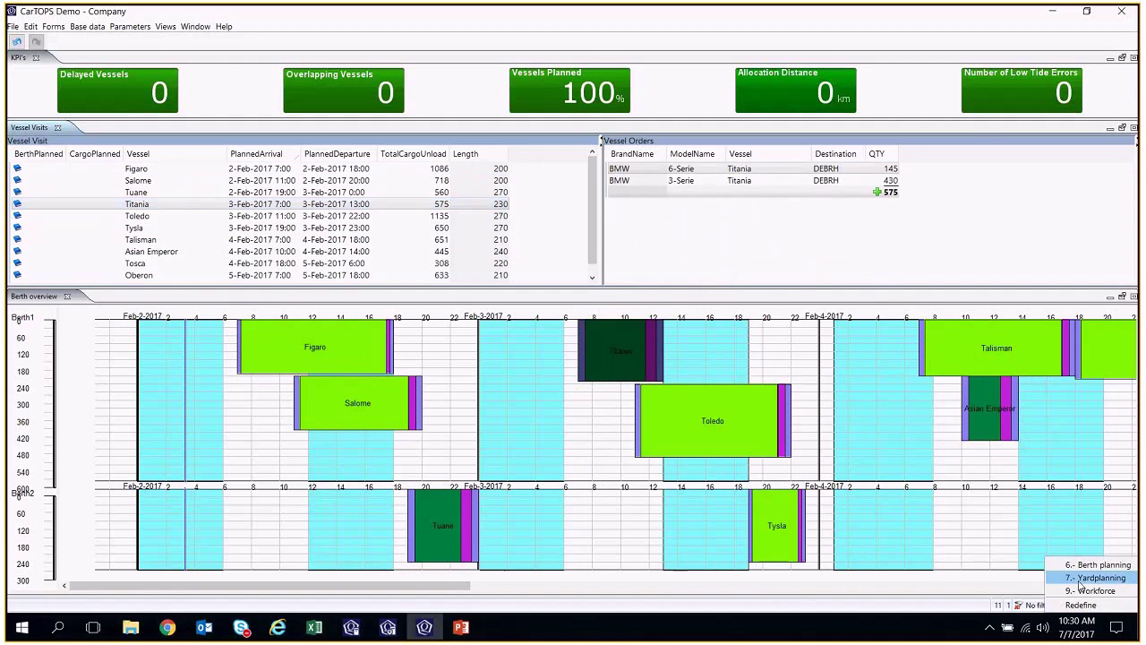
left_click(1097, 578)
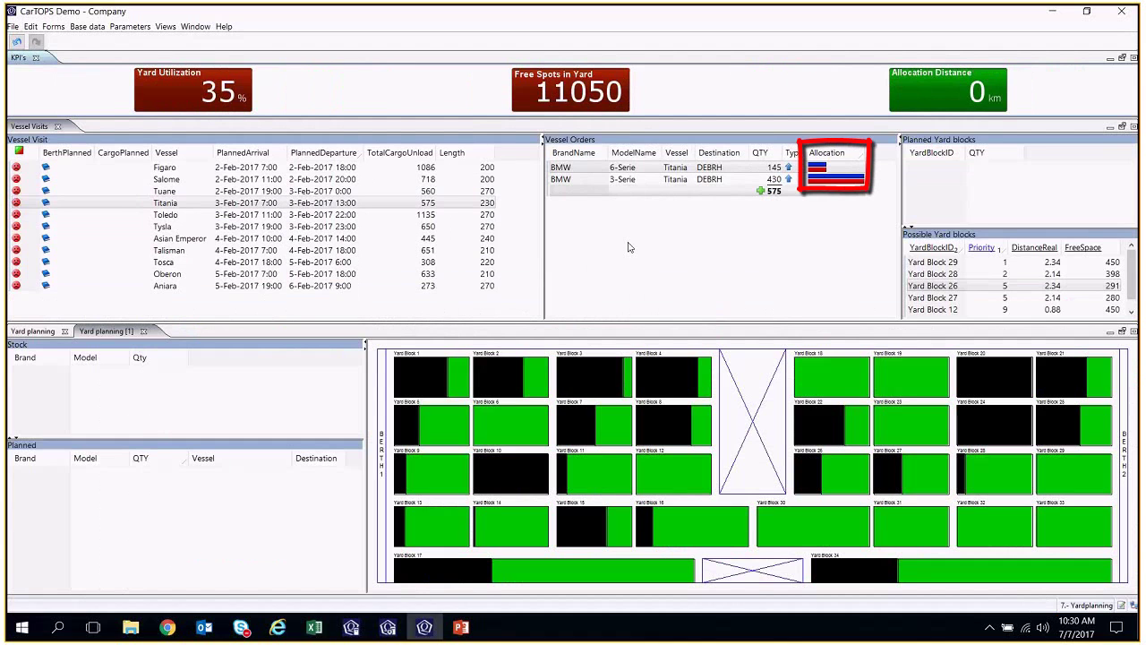
left_click(378, 206)
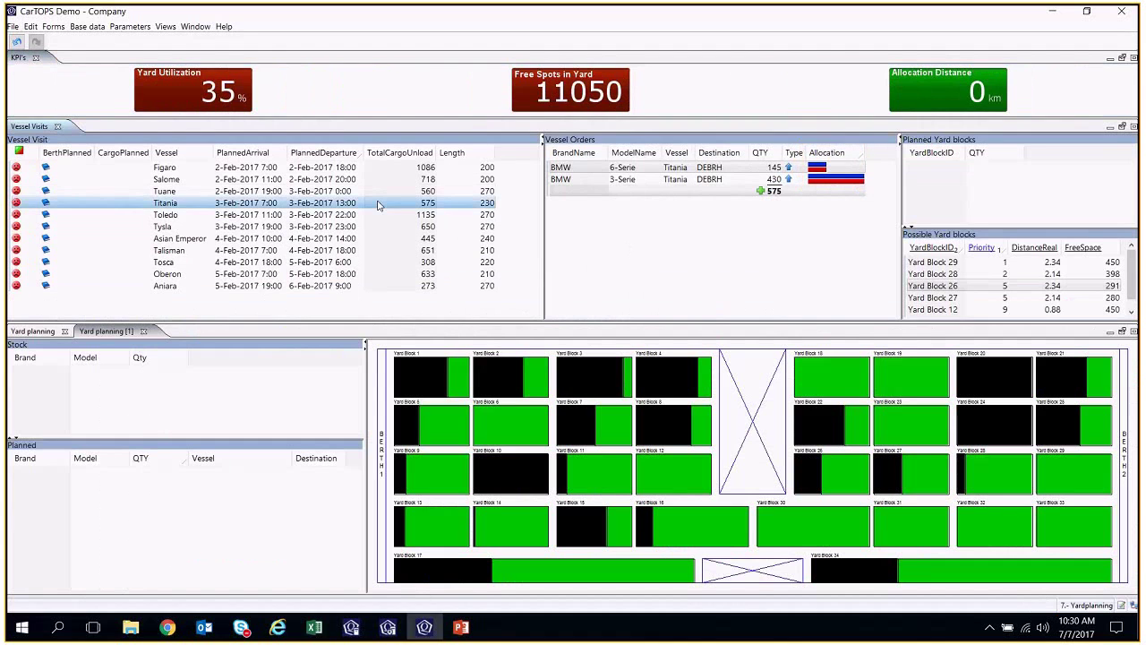
left_click(644, 170)
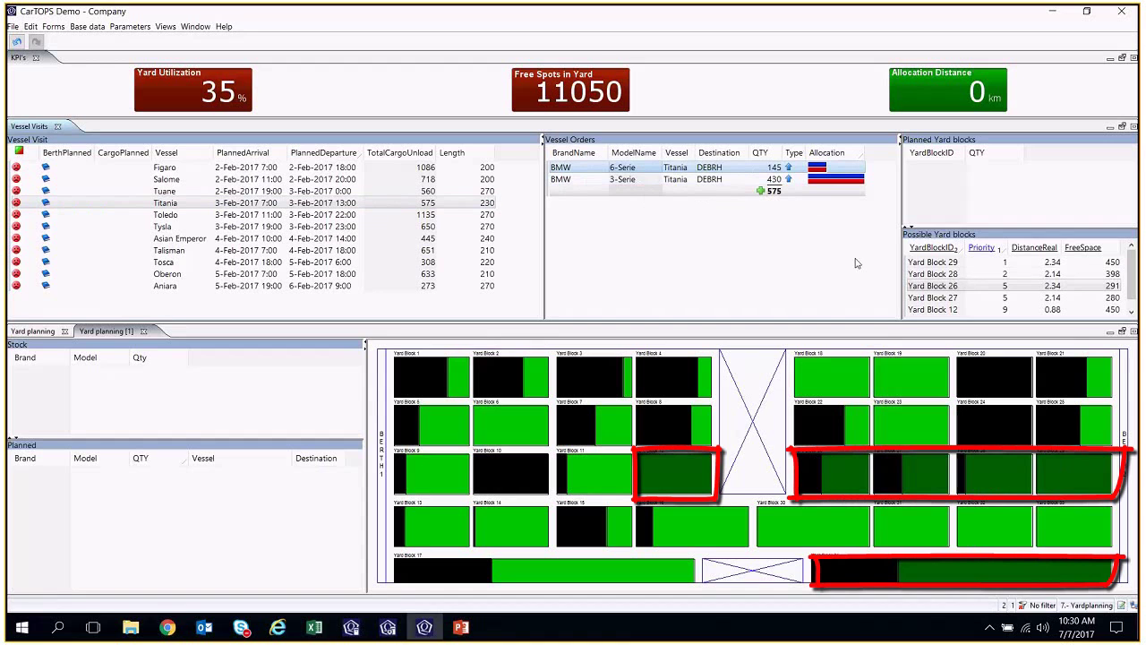
left_click(987, 287)
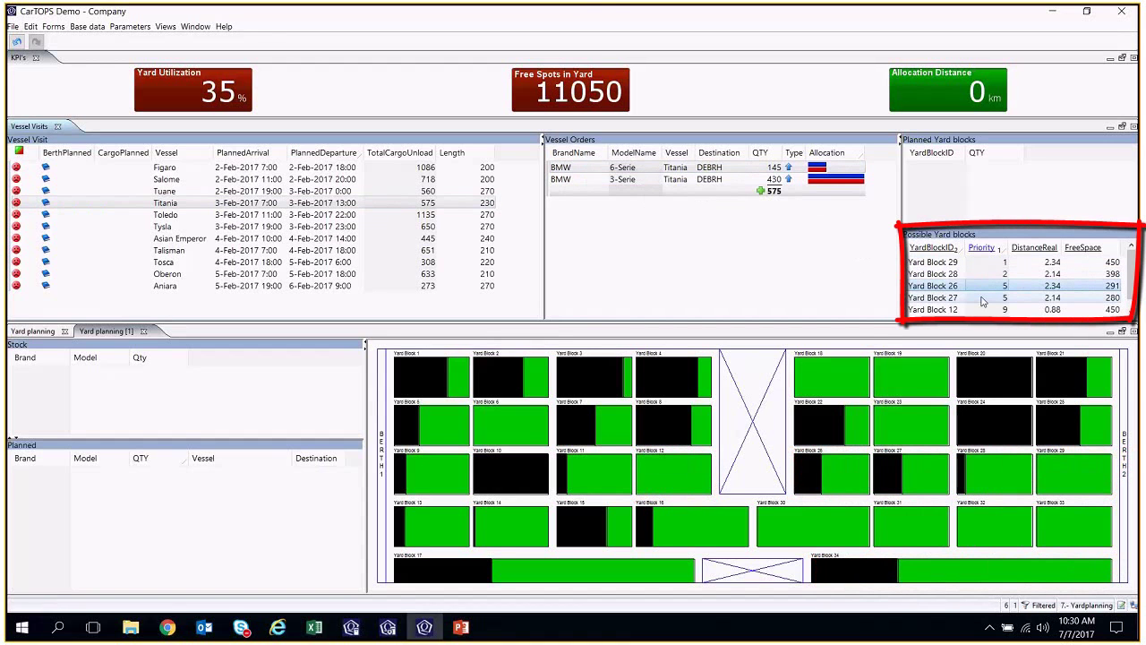
left_click(981, 300)
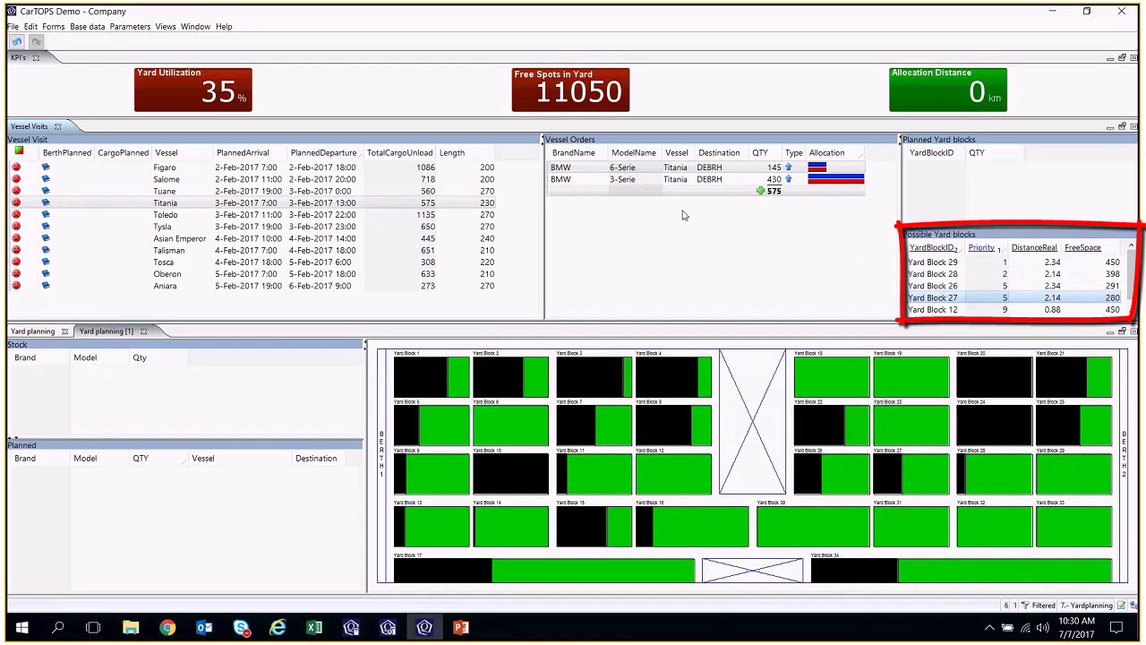
left_click(964, 309)
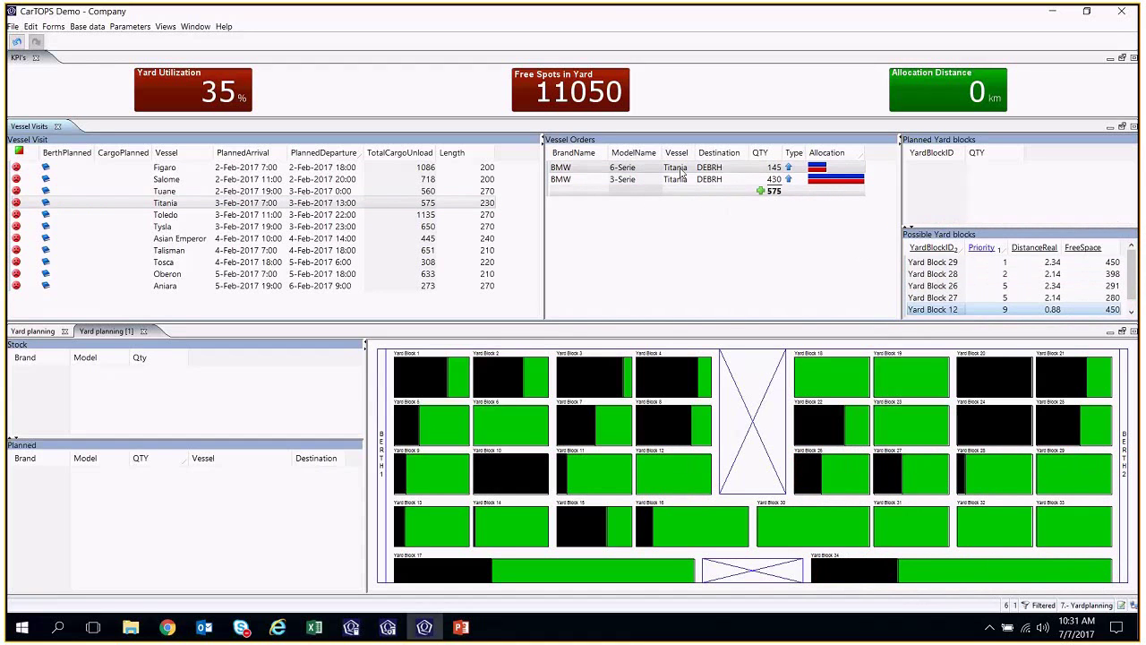
- Allocate Titania's 6-Serie order to Yard Block 26 and plan the 3-Serie via Plan Stockyard
mouse_move(683, 173)
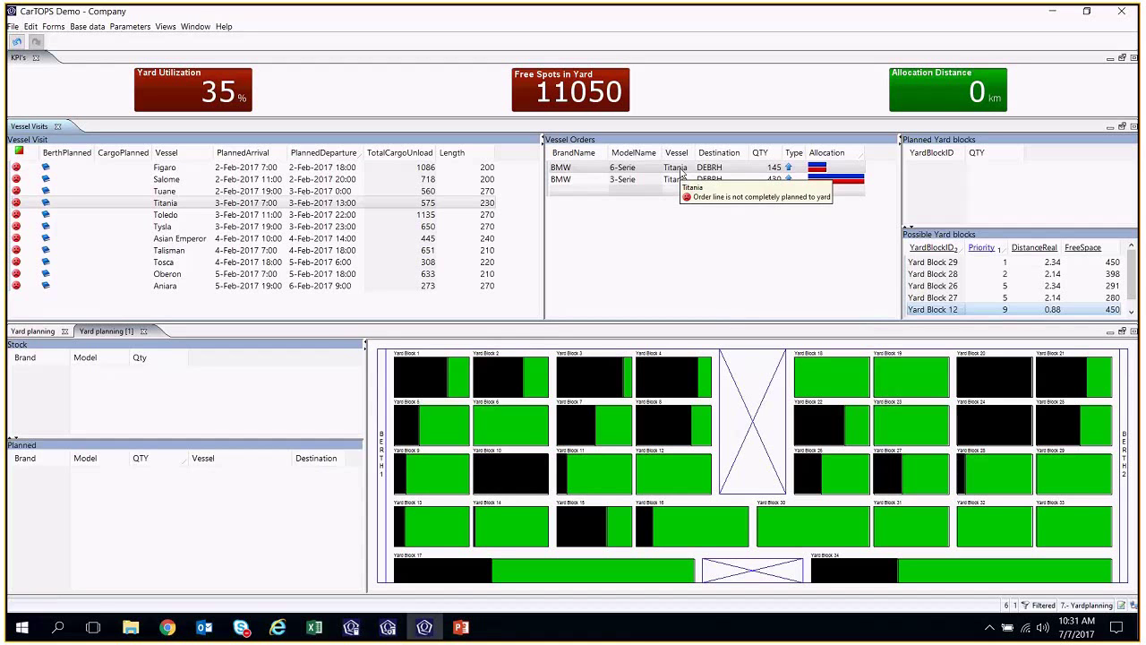
left_click(683, 173)
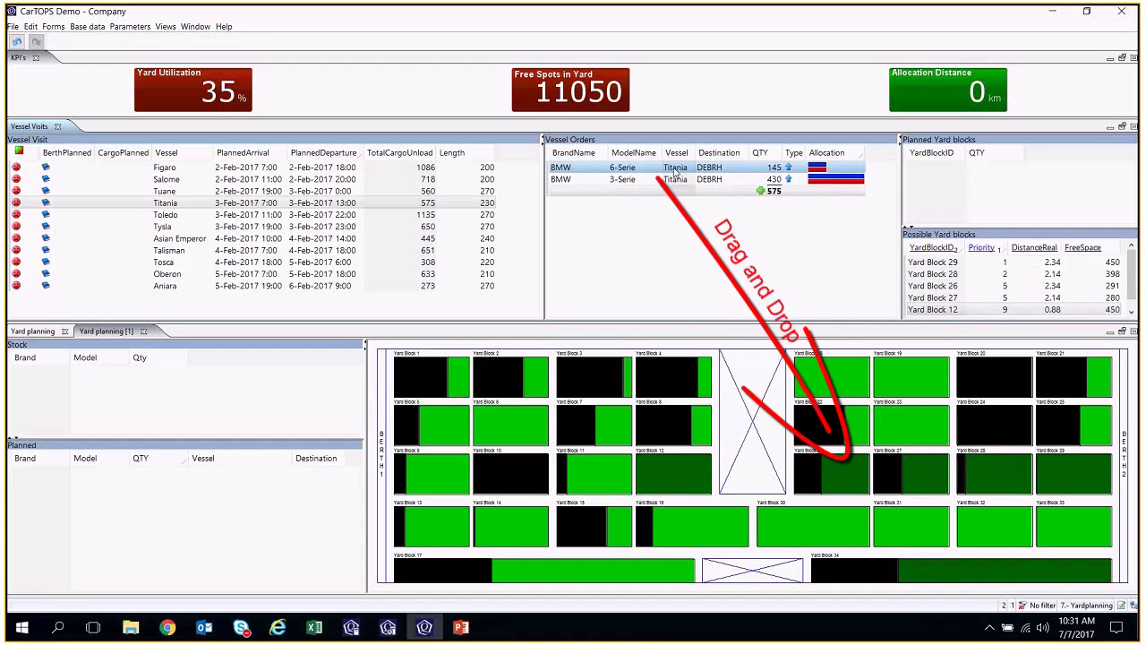
left_click_drag(682, 172, 833, 480)
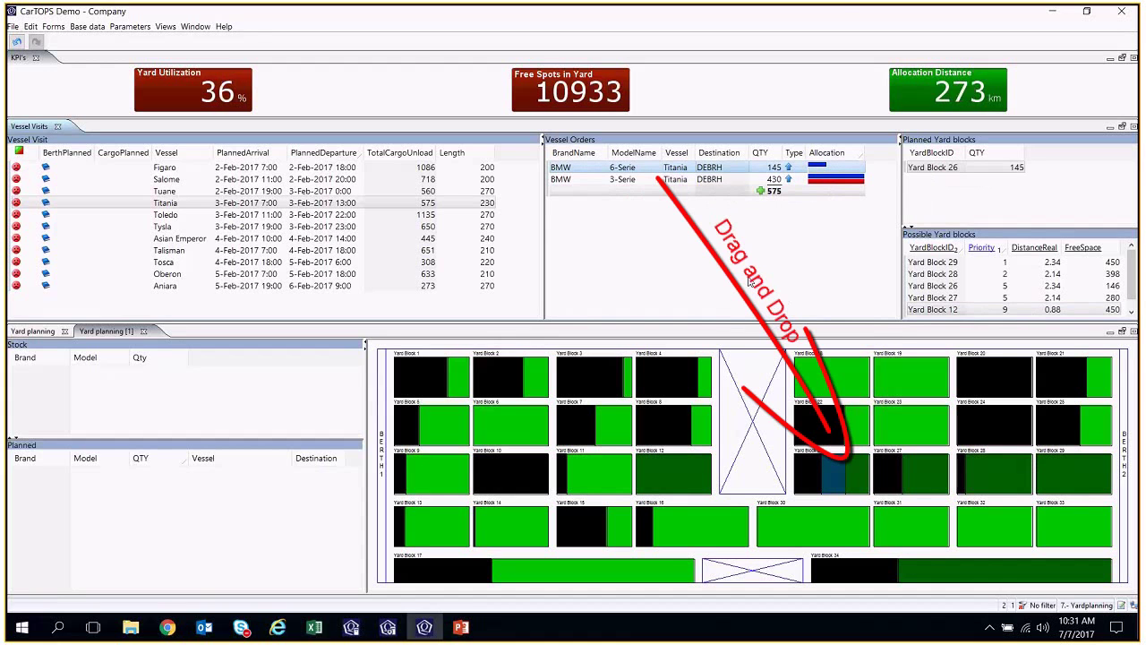
left_click(709, 180)
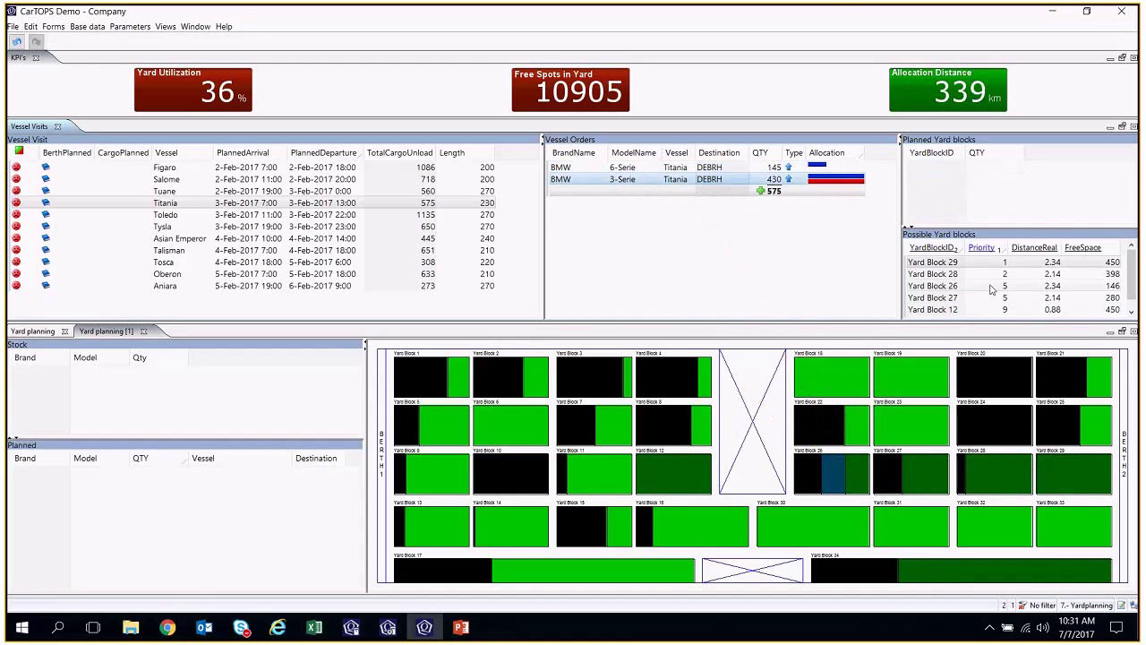
right_click(749, 179)
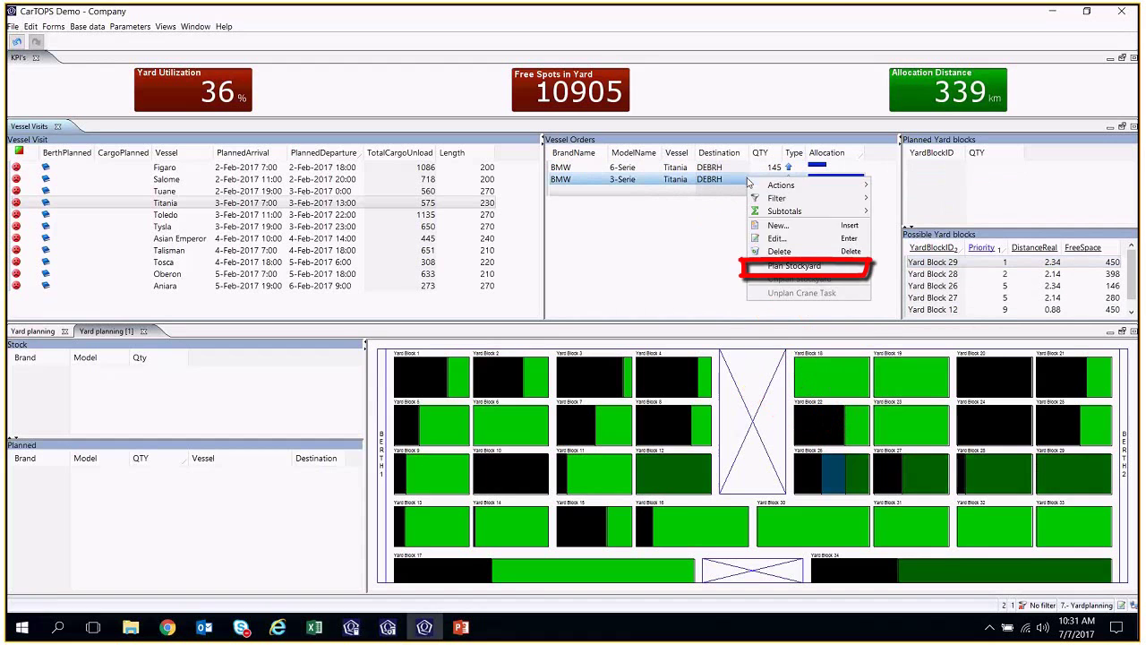
left_click(794, 266)
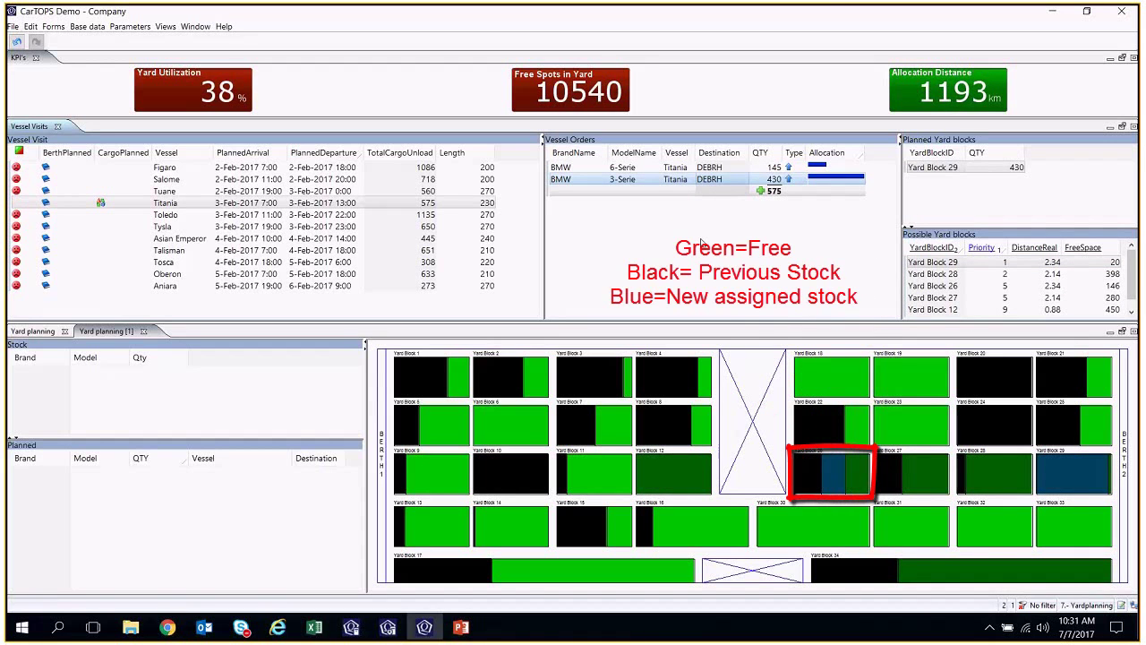
- Show Salome's car orders, then list Yard Block 26's stock and planned cars
left_click(234, 182)
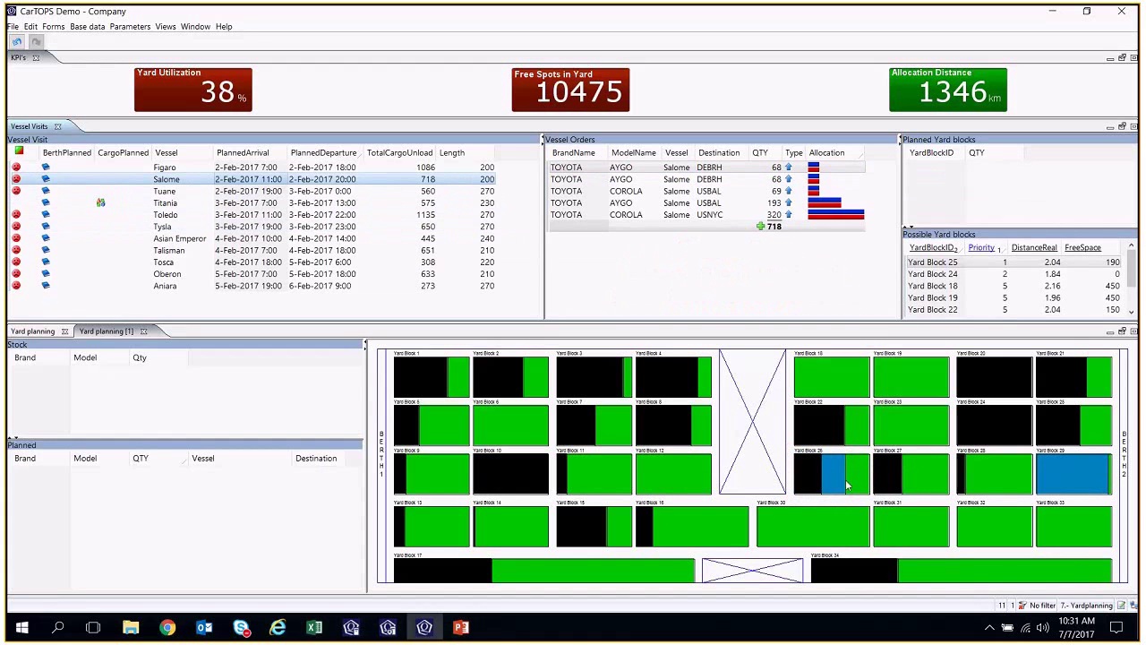
mouse_move(847, 485)
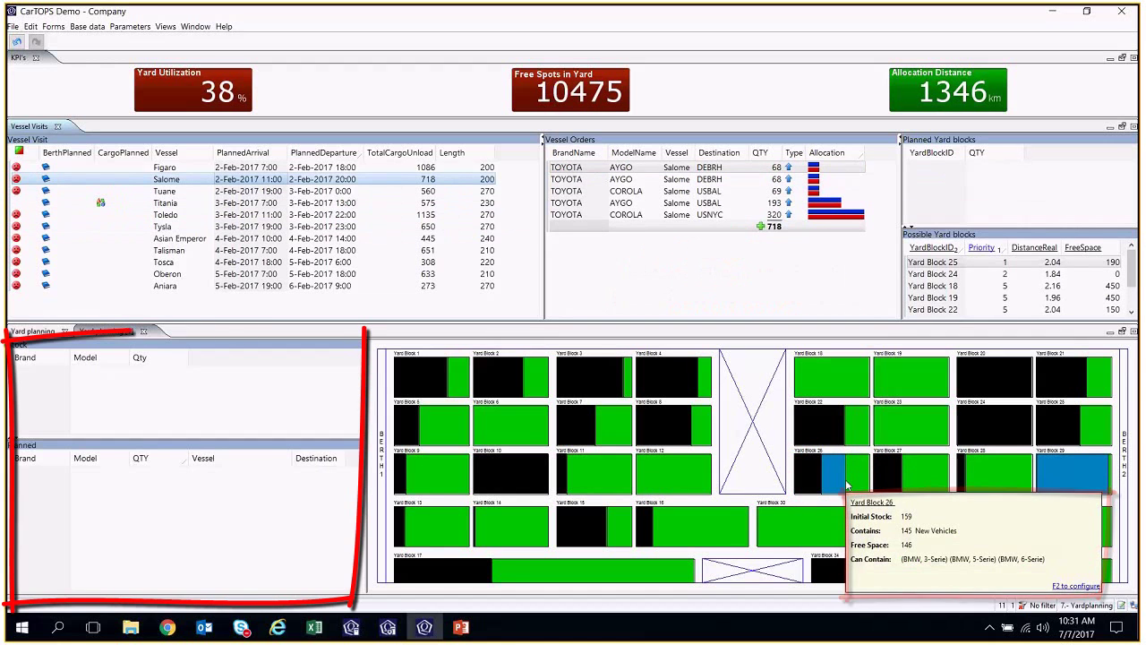
left_click(847, 484)
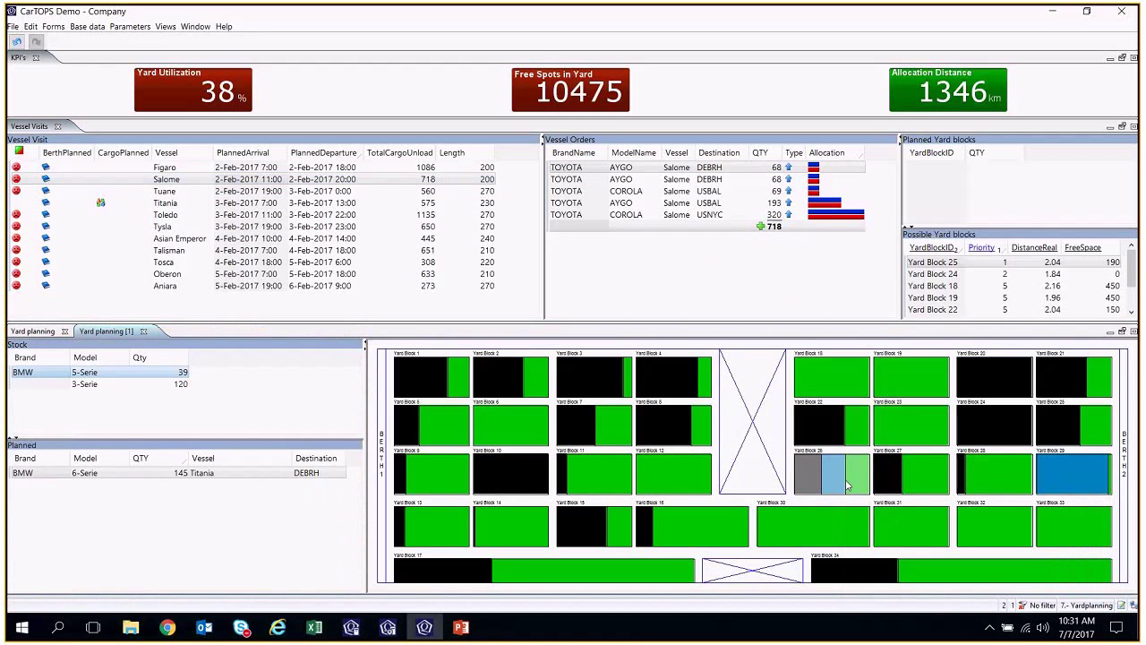
- Plan stockyards for all vessel visits, reaching 76% yard utilization
left_click(182, 209)
left_click(182, 209)
key("ctrl+a")
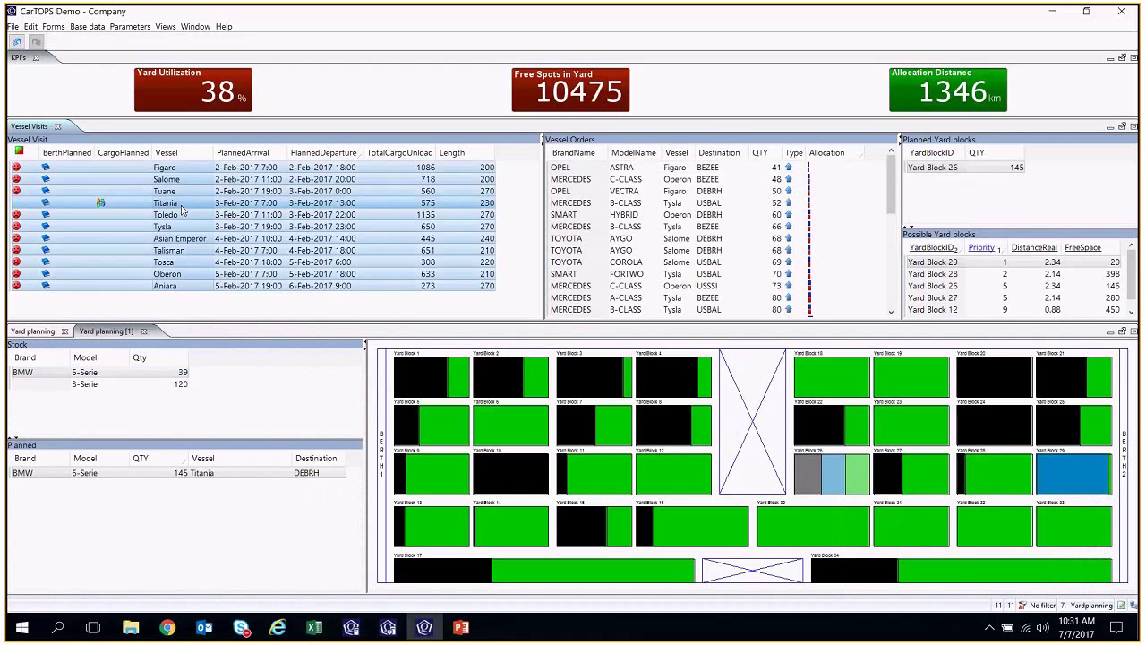
right_click(182, 209)
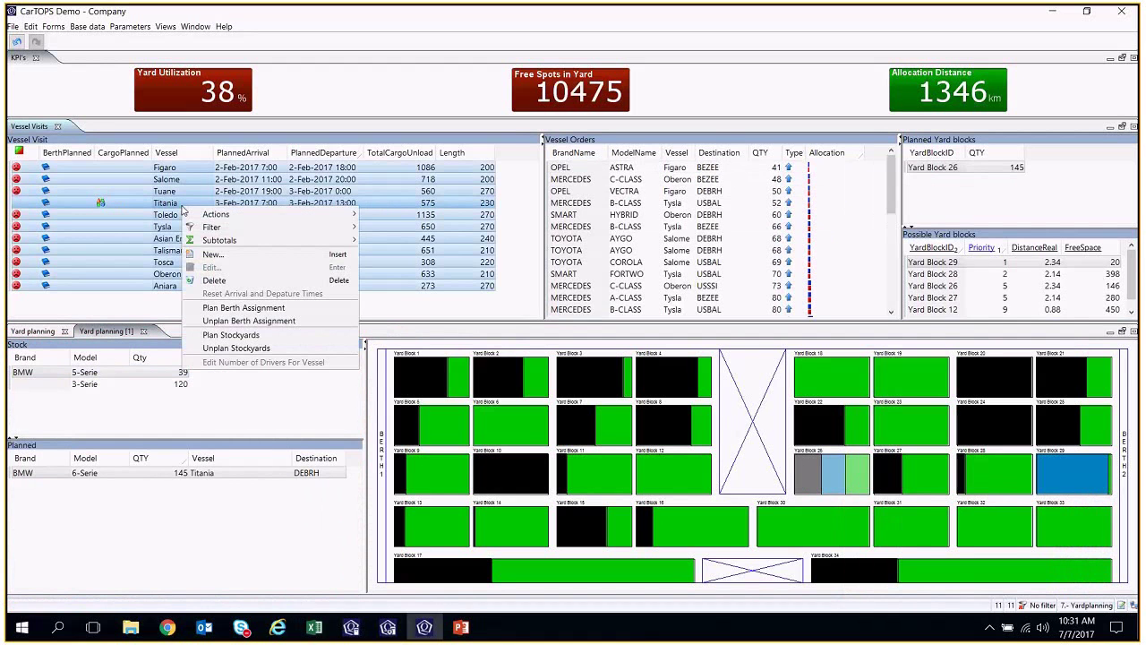
left_click(233, 335)
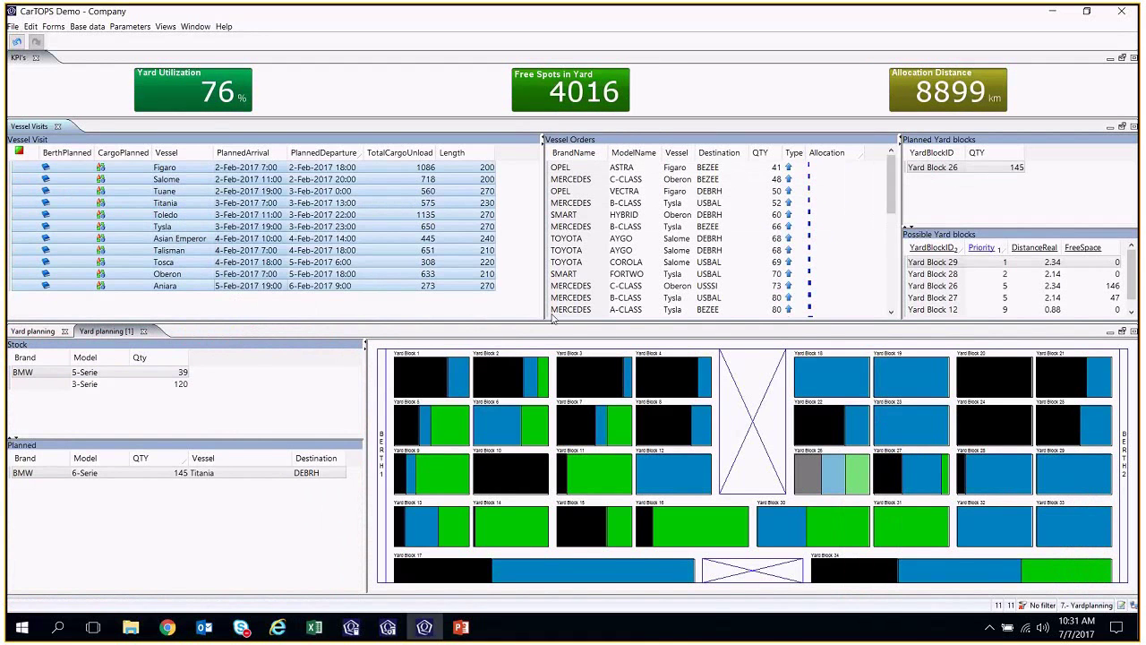
- Switch to the workforce planning perspective
left_click_drag(893, 178, 893, 207)
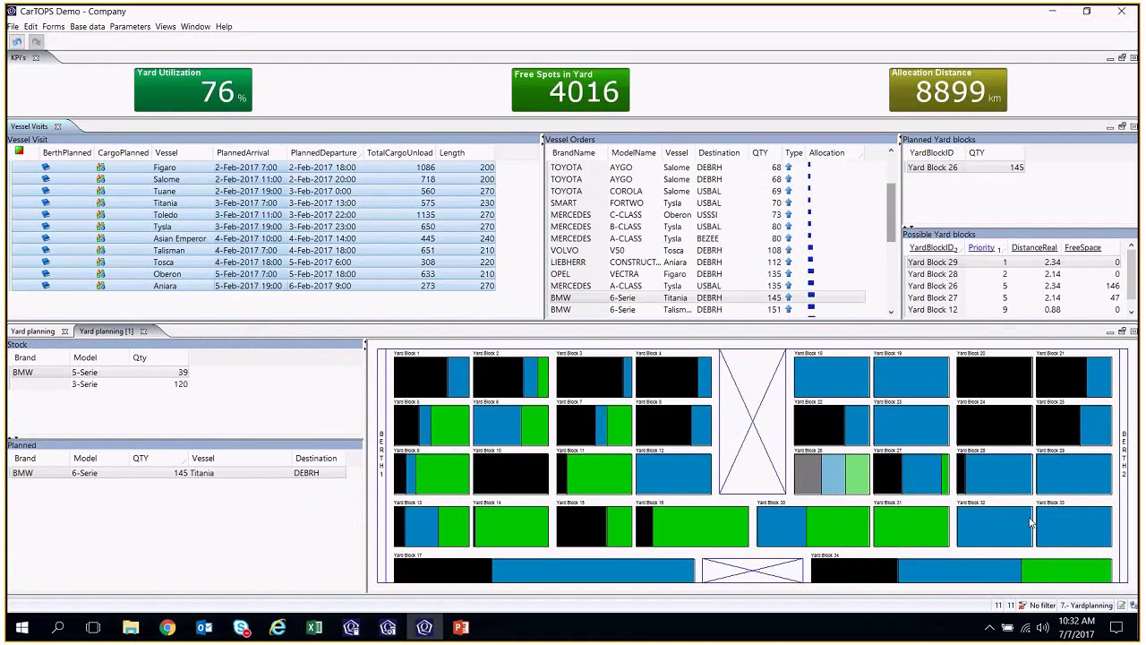
left_click(1088, 605)
left_click(1089, 595)
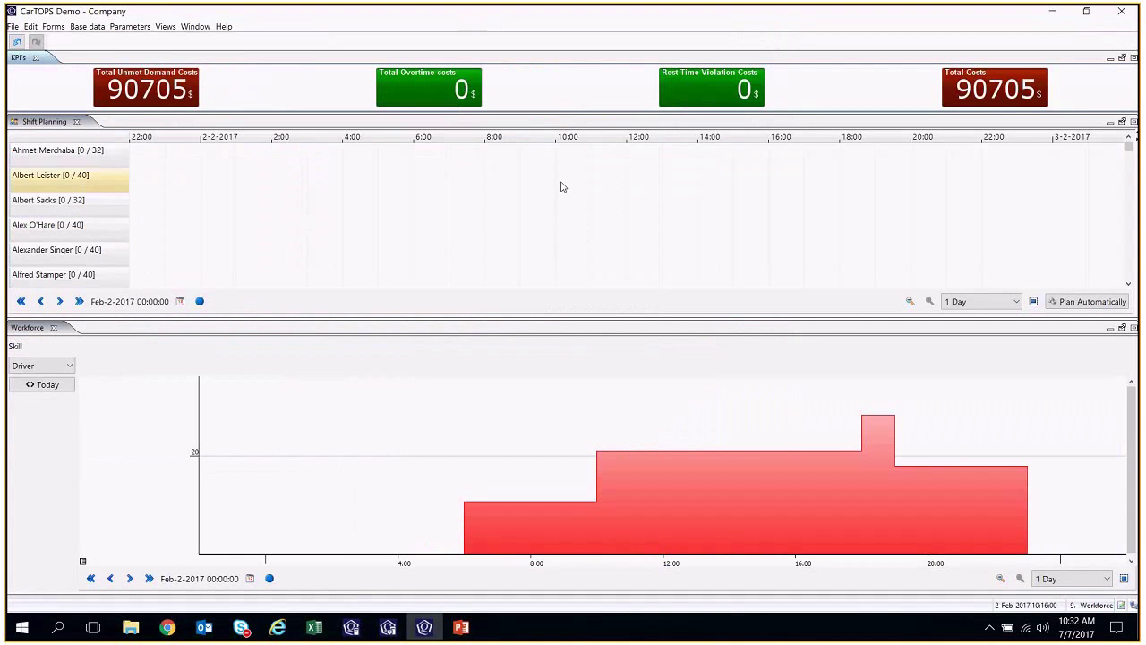
- Set the charts' time span to 4 Days
left_click(1076, 579)
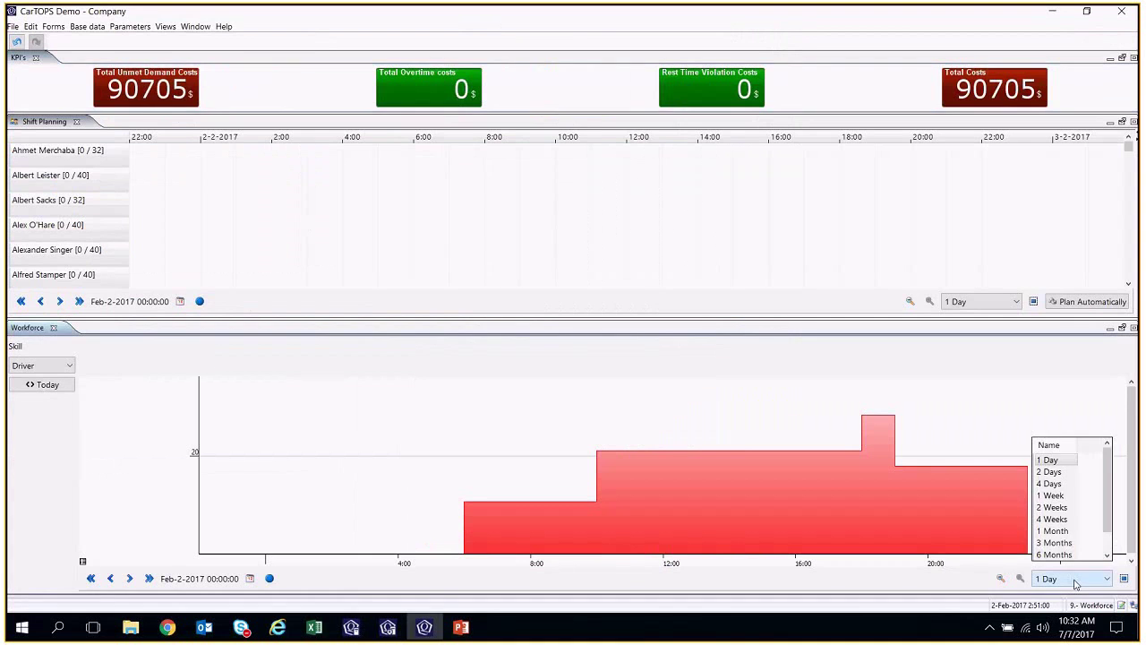
left_click(1050, 484)
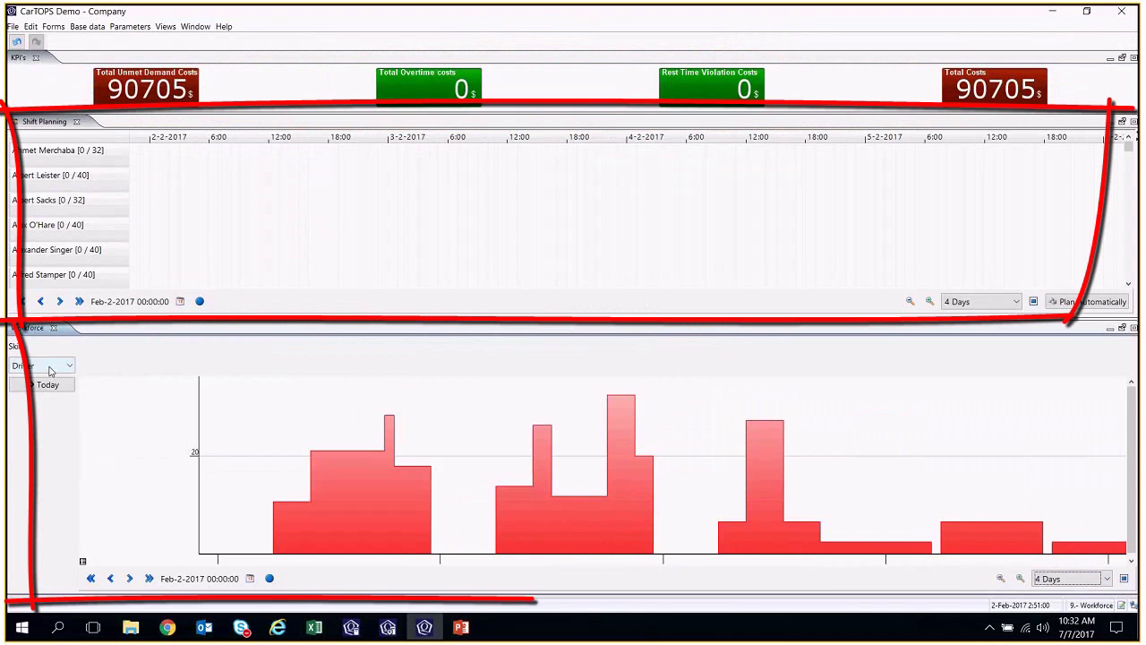
scroll(204, 222, "down", 3)
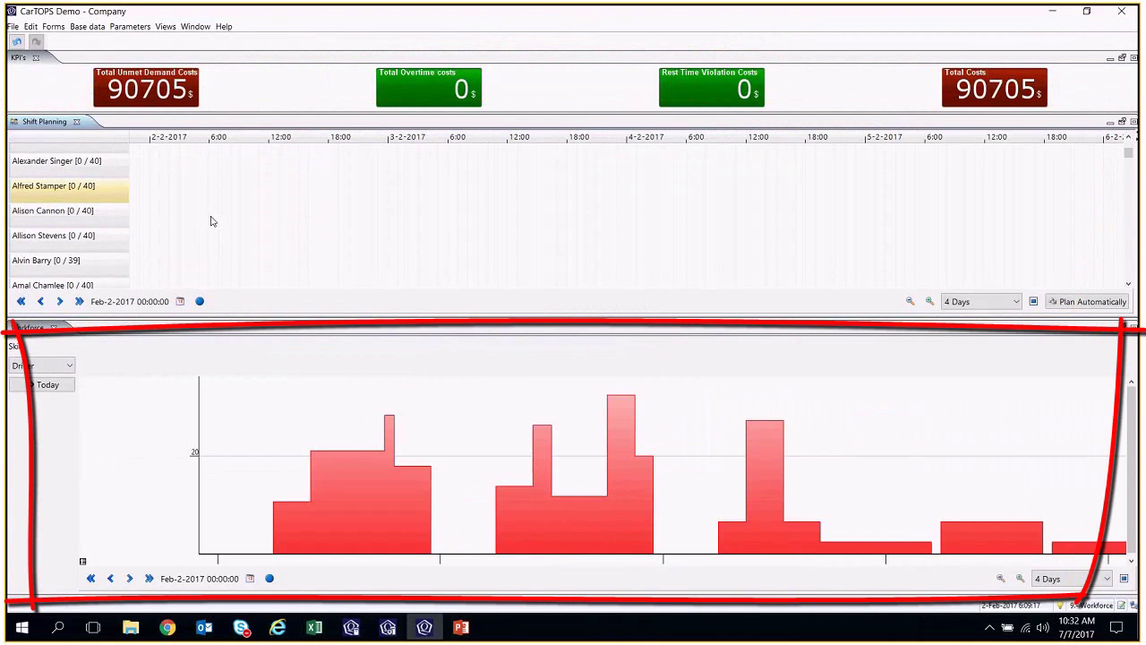
- View demand for the Foreman and Tallyman skills, then return to Driver
left_click(40, 366)
left_click(31, 413)
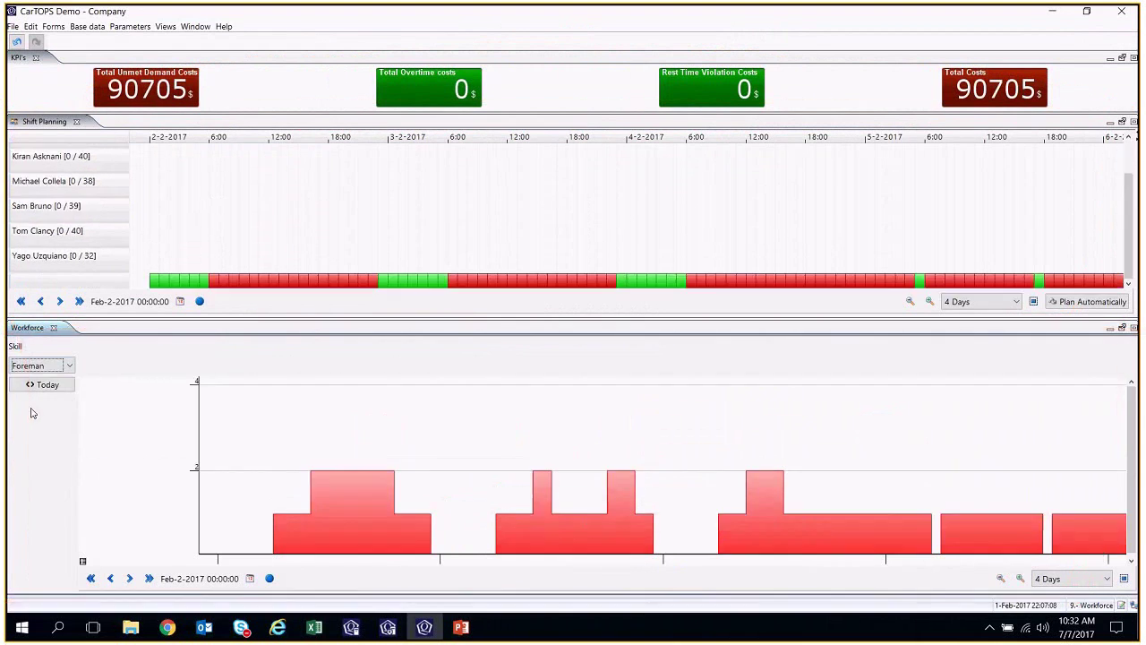
left_click(45, 366)
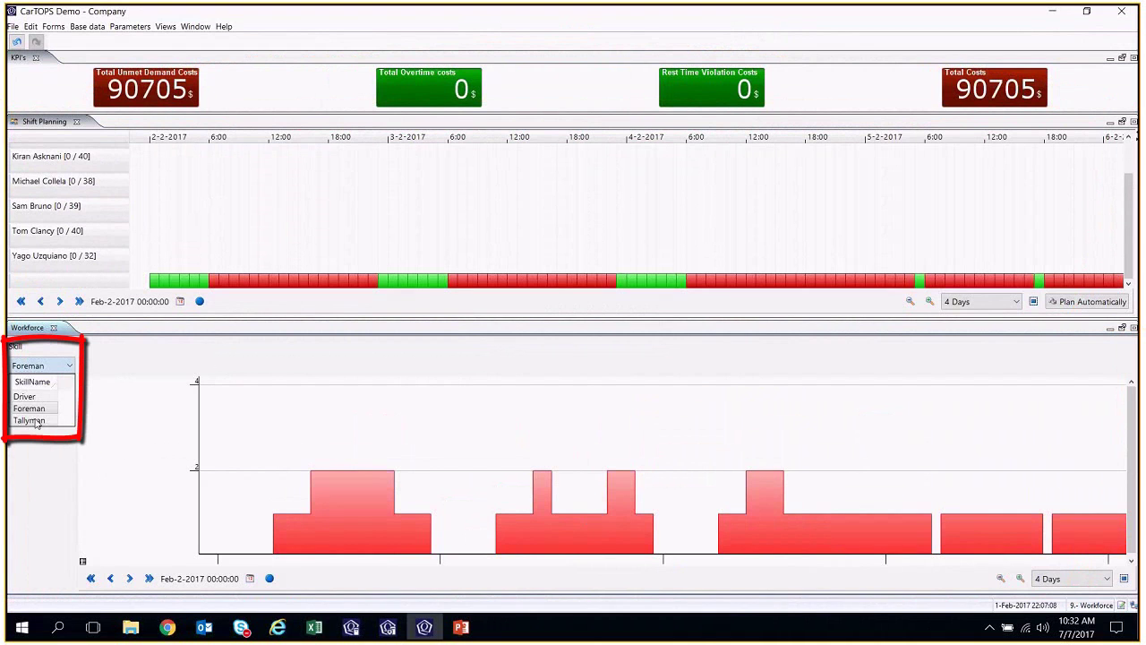
left_click(31, 420)
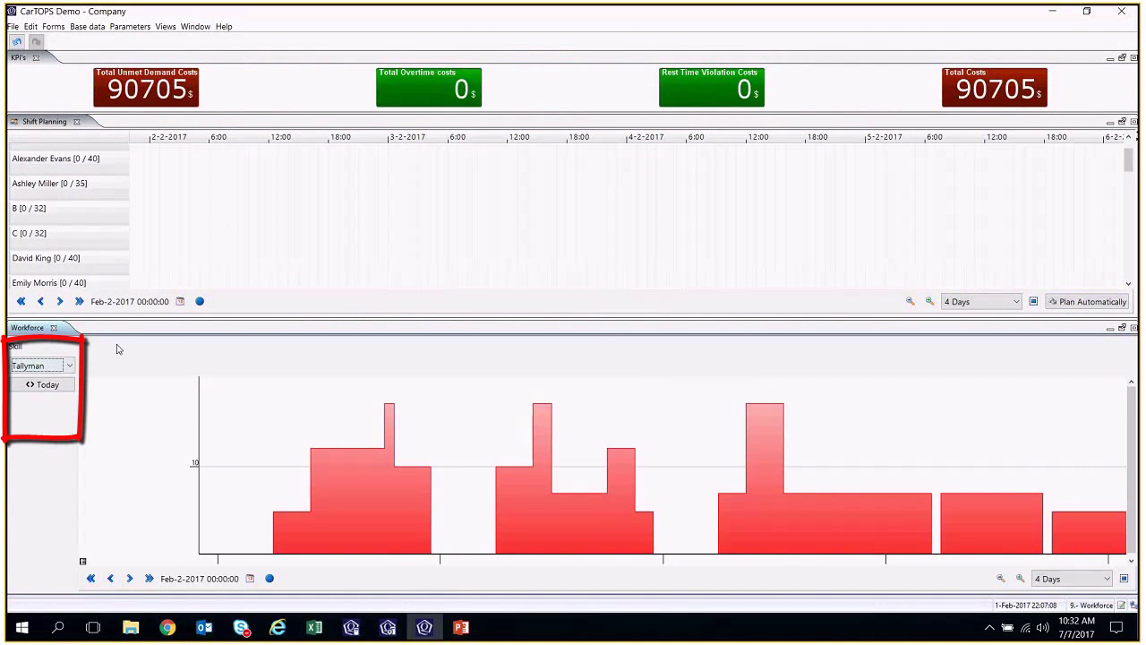
left_click(65, 367)
left_click(39, 399)
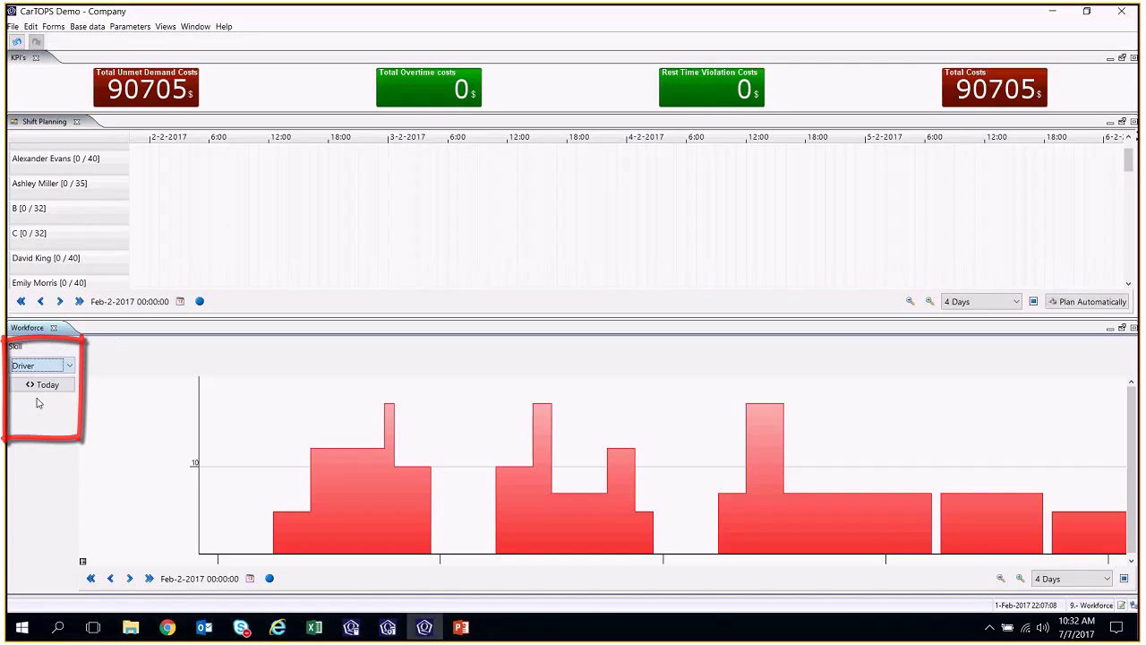
right_click(292, 229)
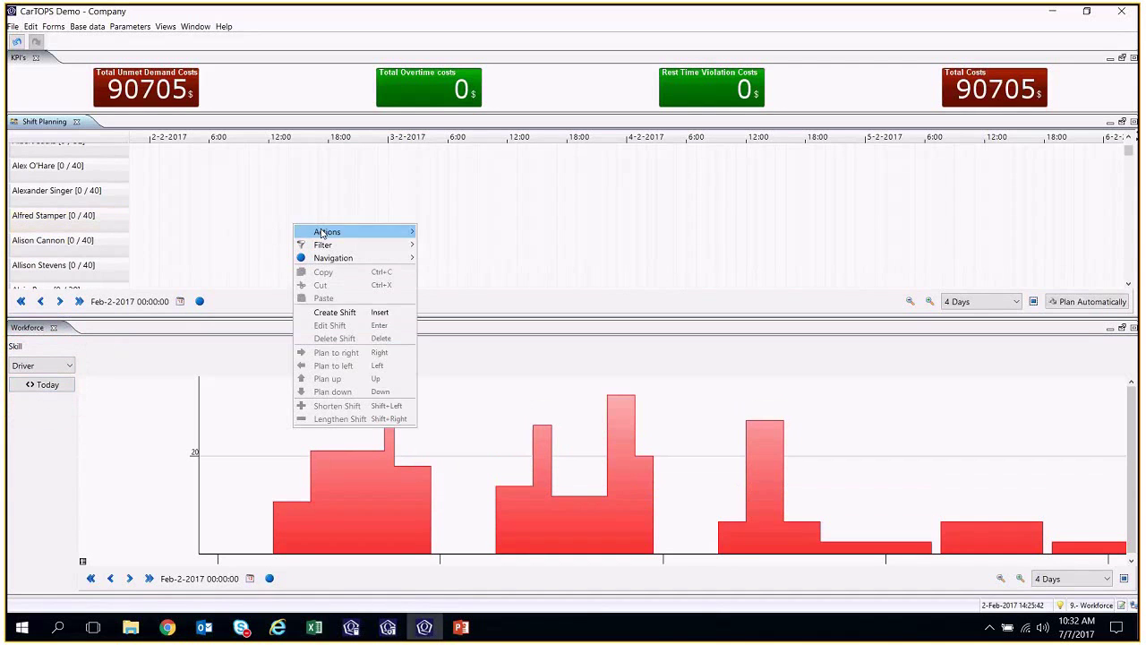
left_click(354, 311)
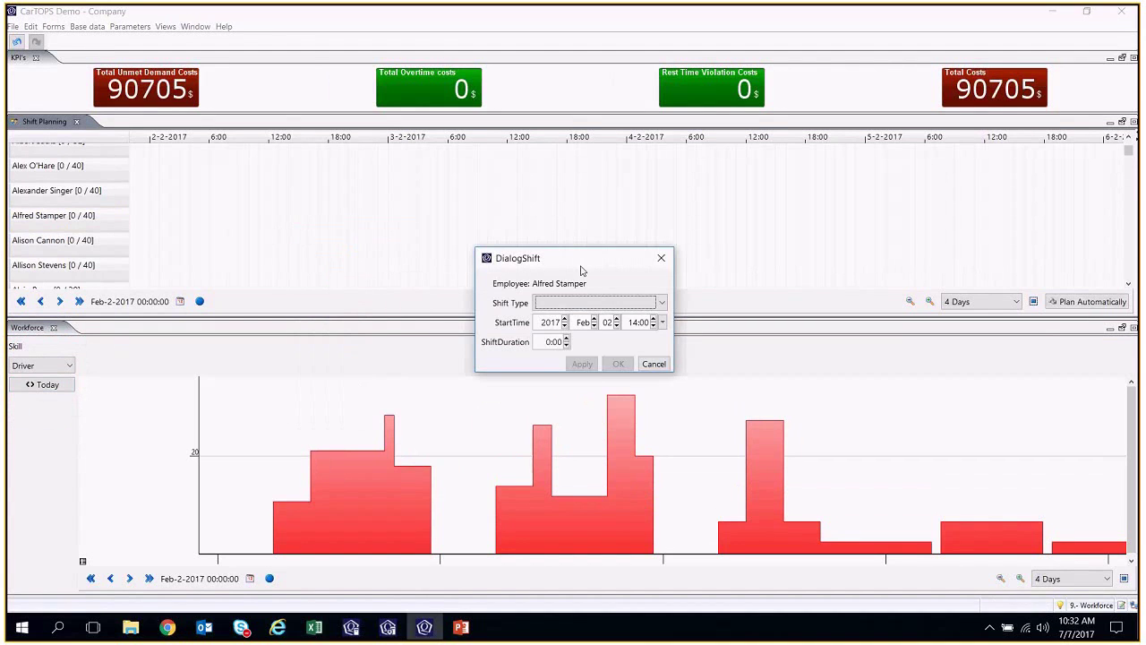
left_click(618, 304)
left_click(557, 329)
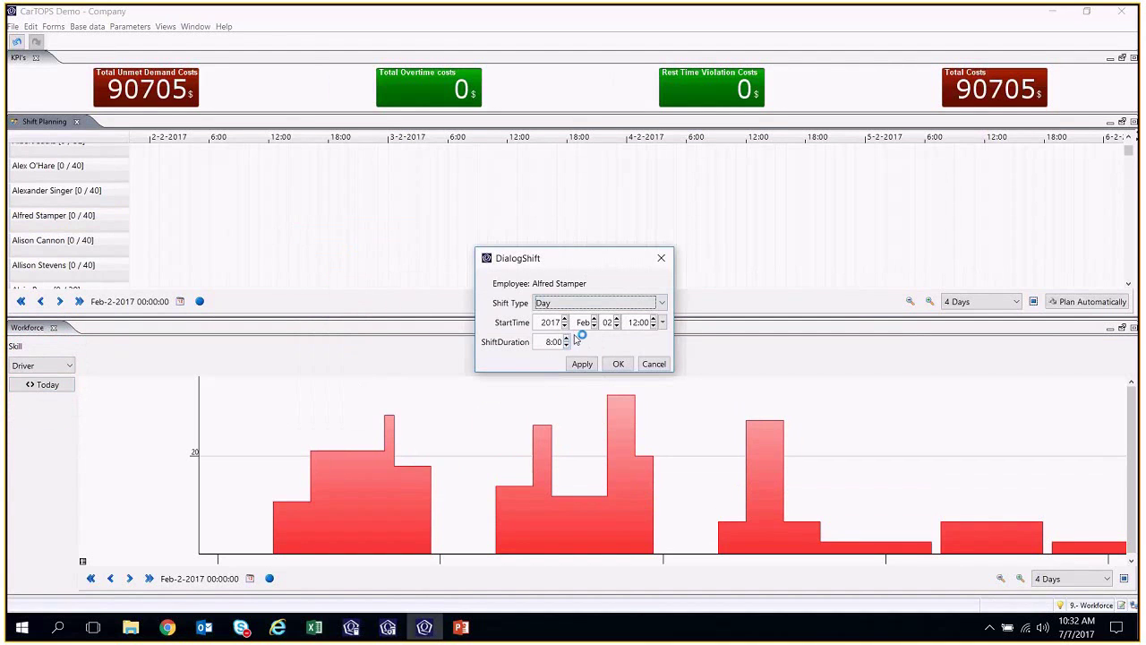
left_click(618, 365)
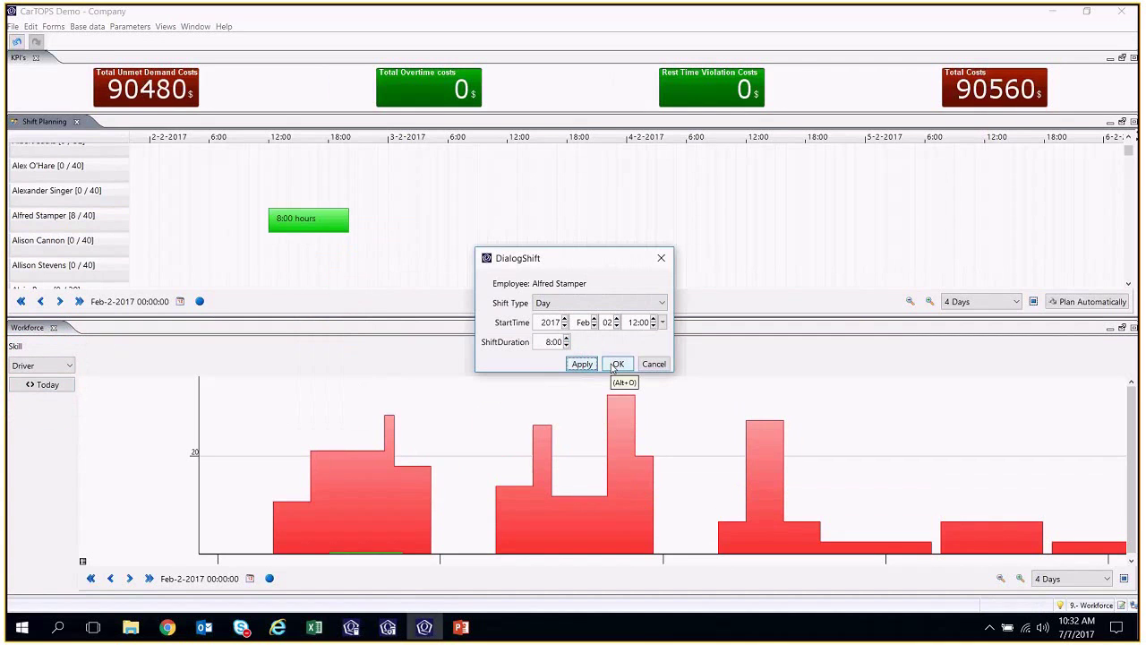
left_click(617, 364)
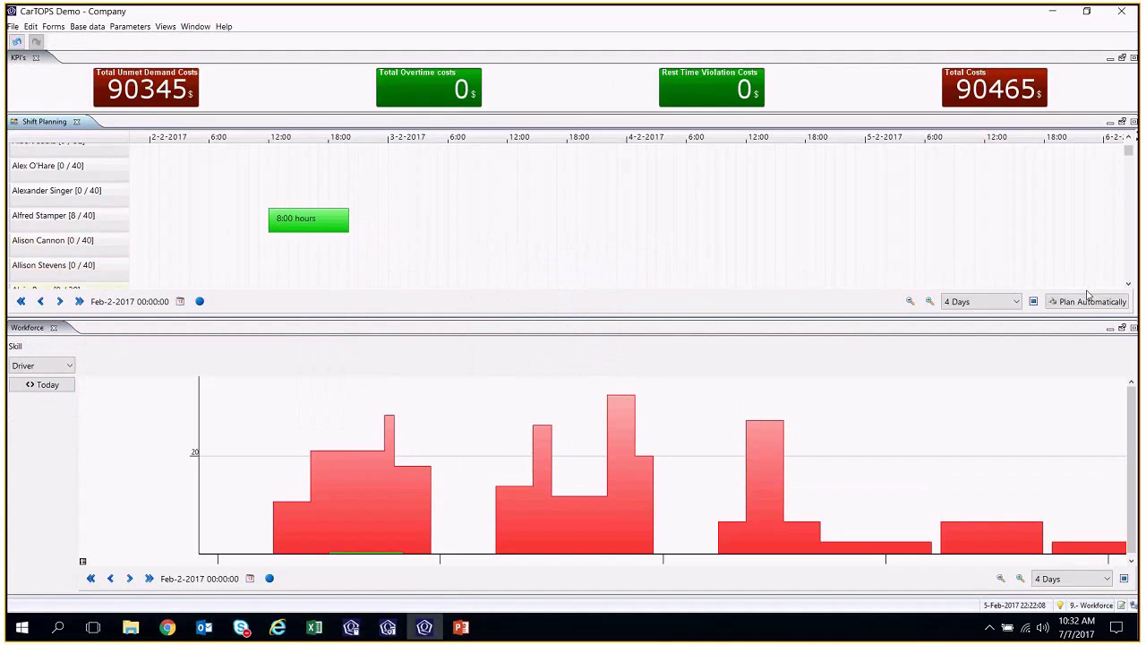
right_click(321, 231)
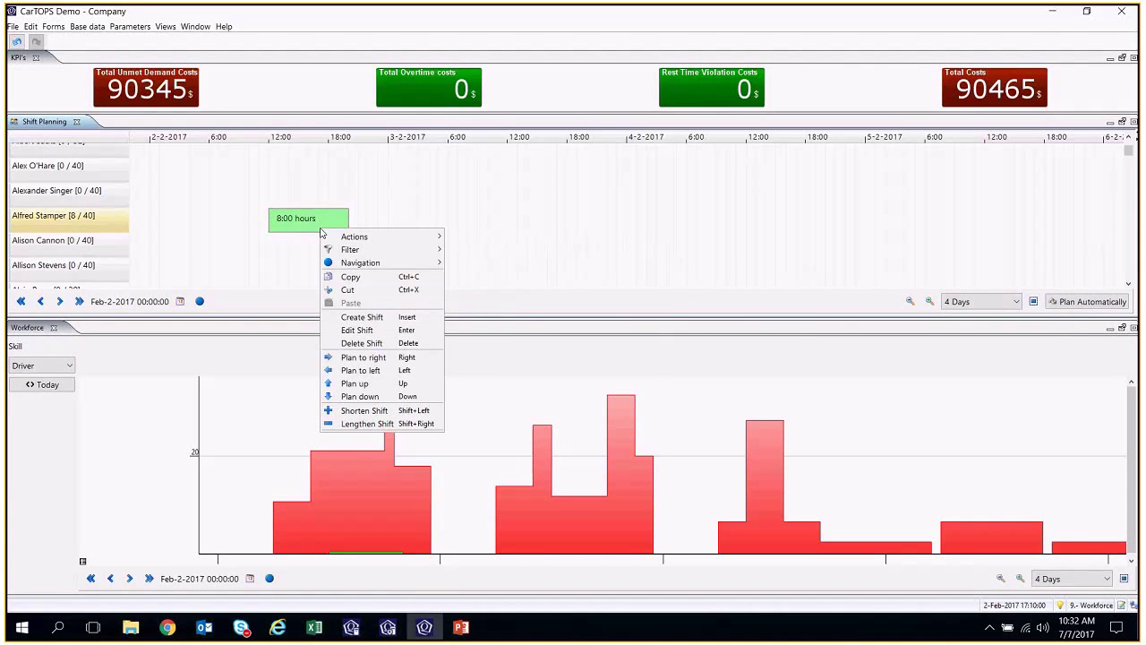
- Delete the 8-hour shift and auto-plan all worker shifts, cutting unmet demand costs to 0 $
left_click(361, 343)
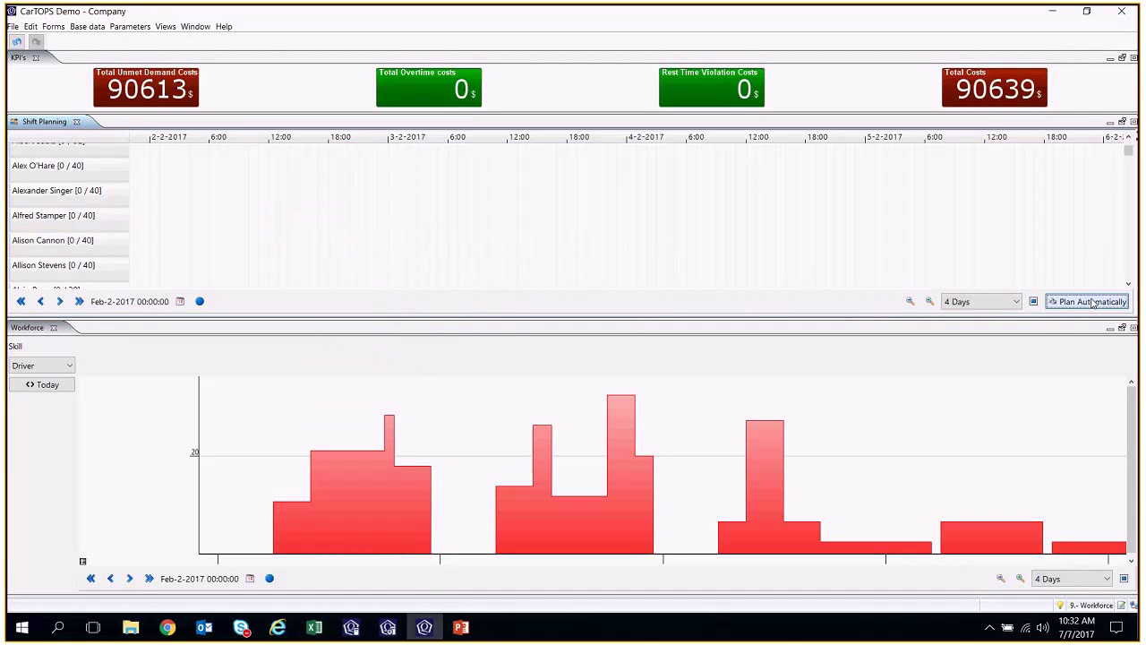
left_click(1093, 302)
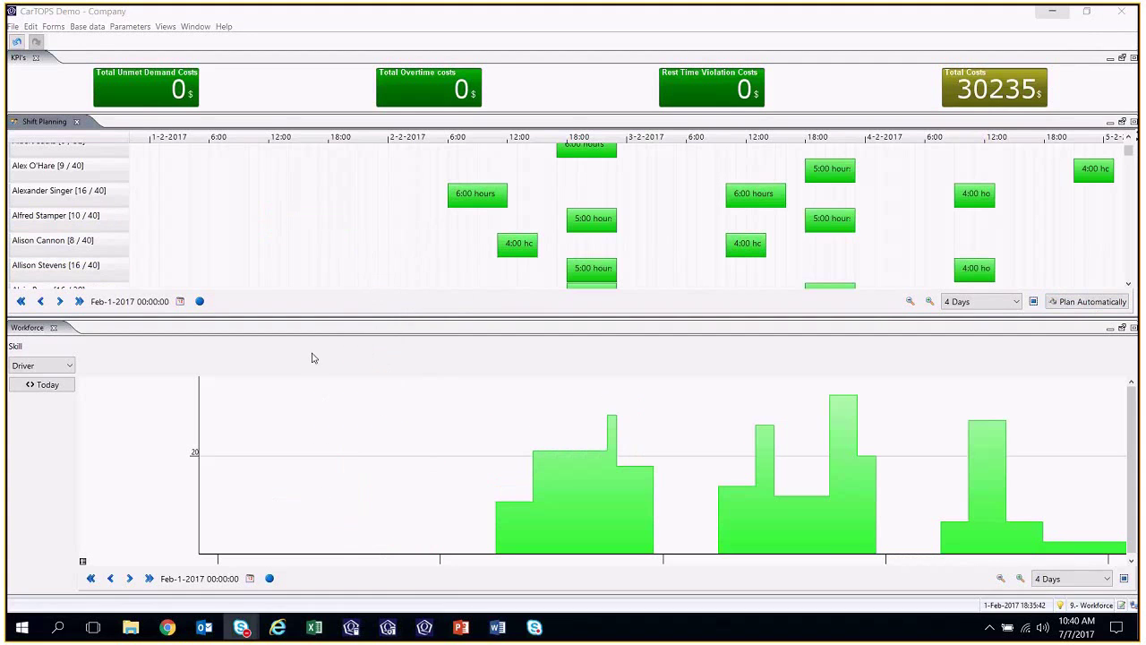
left_click(314, 359)
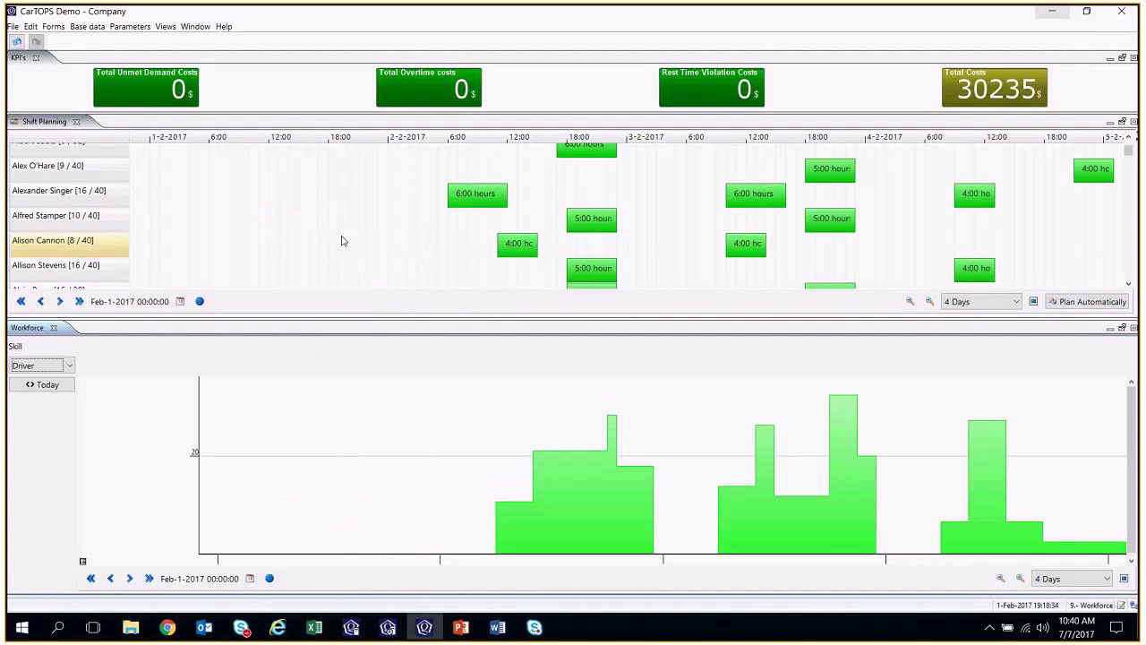
scroll(380, 241, "up", 1)
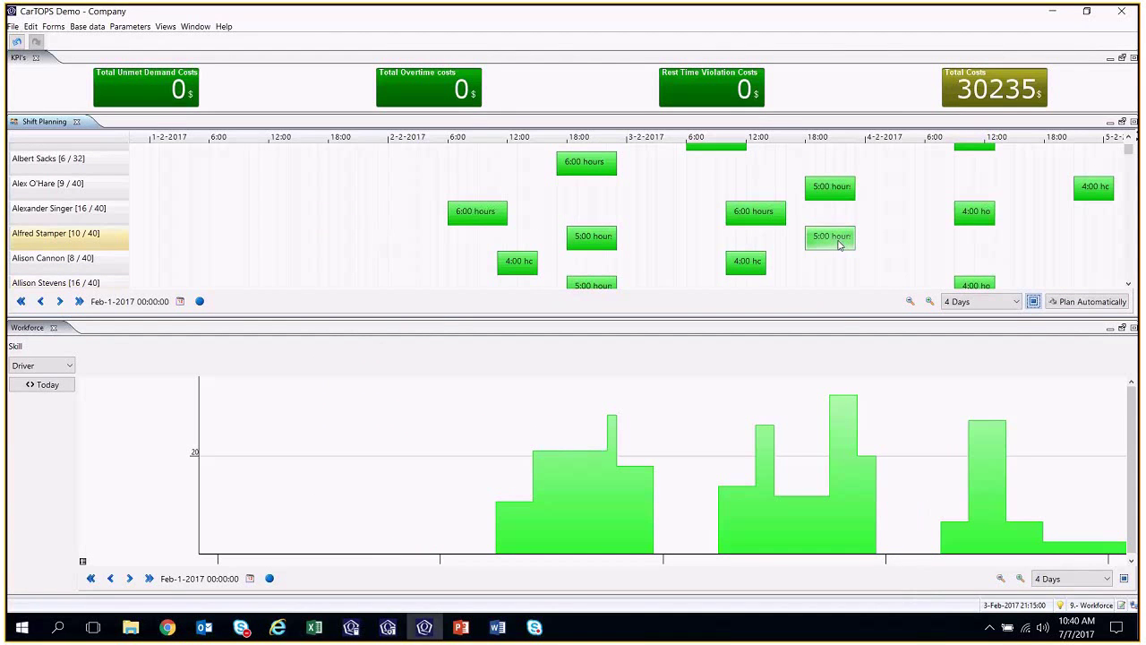
mouse_move(840, 241)
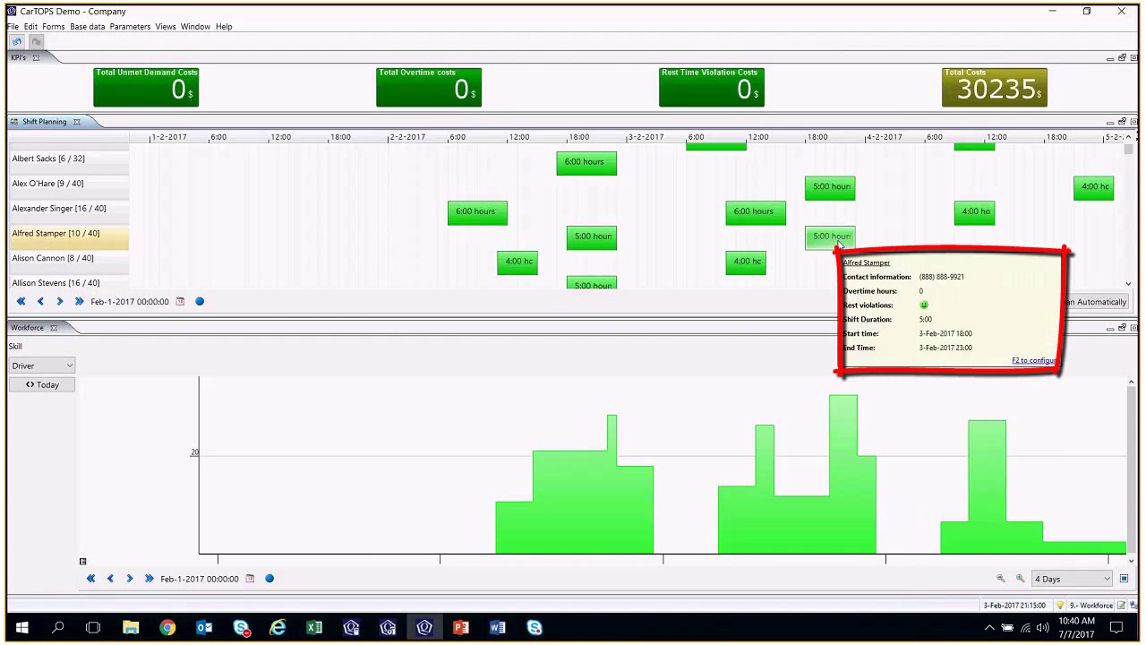